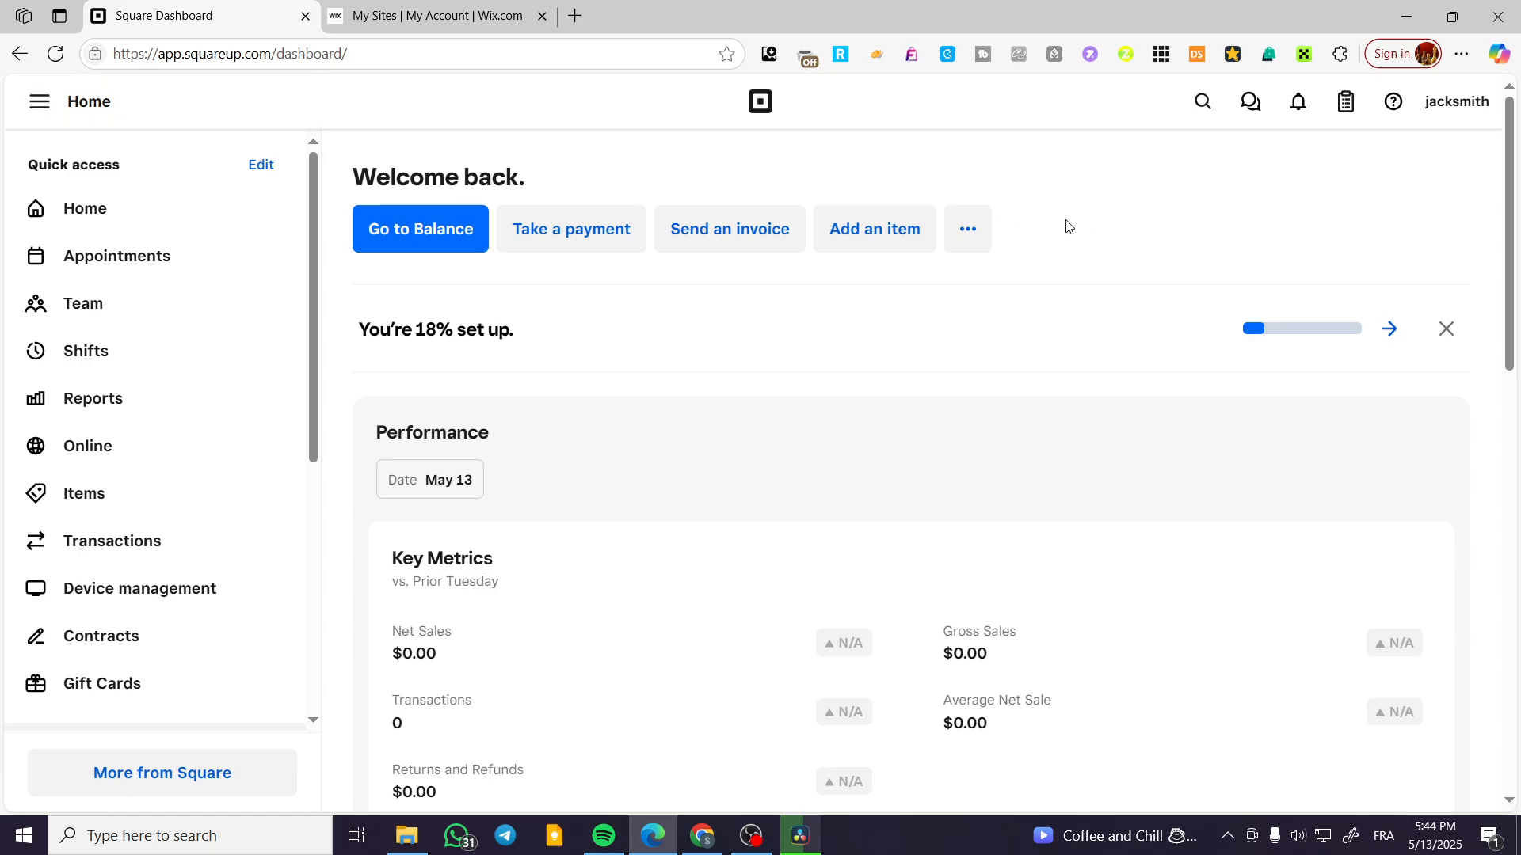
# Open the Online section of the dashboard and review the site's setup checklist
pyautogui.click(157, 450)
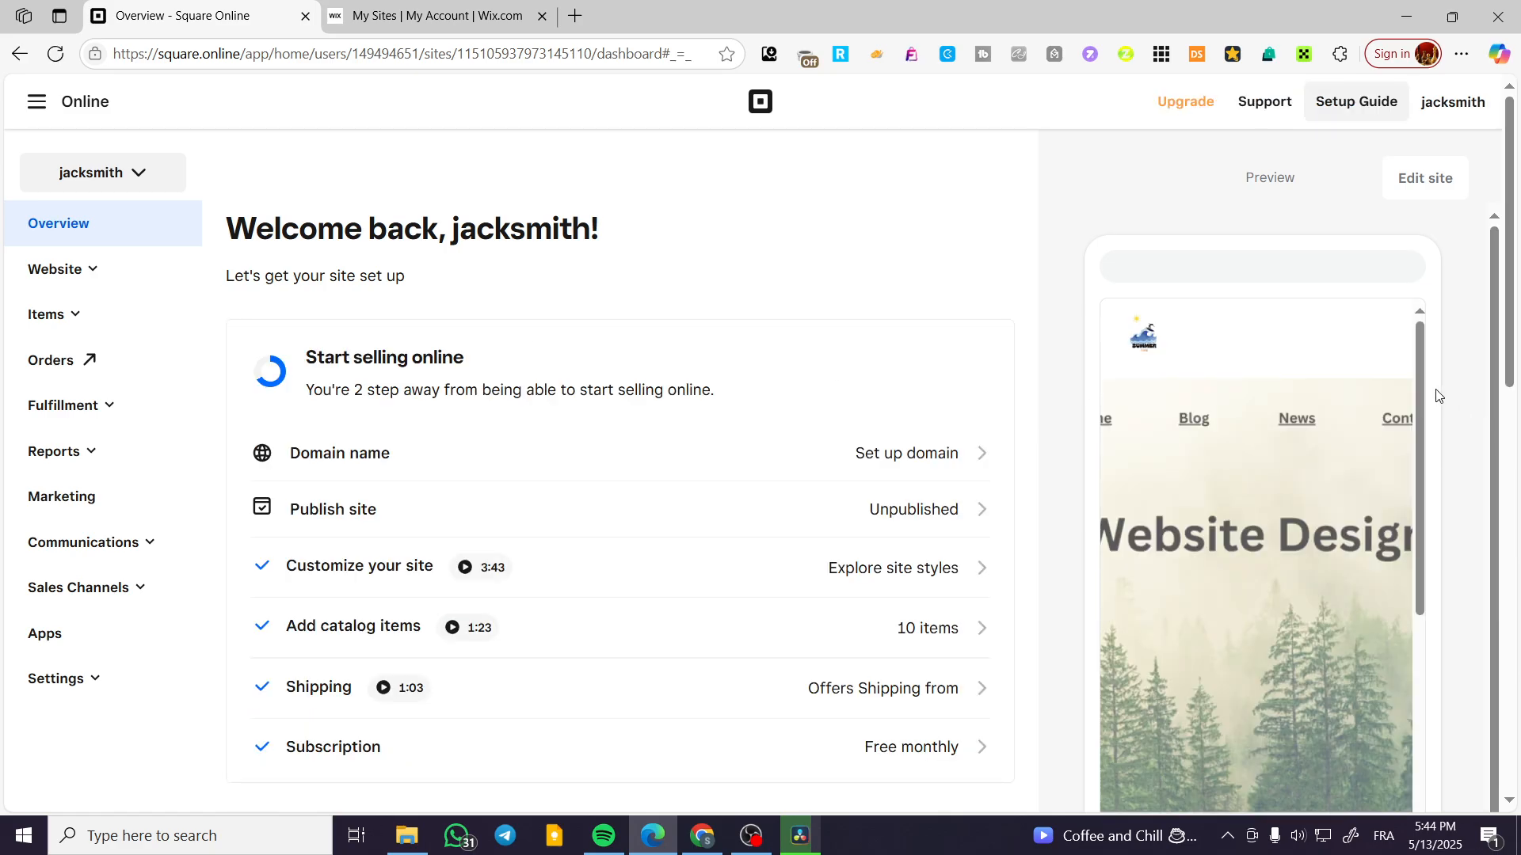
pyautogui.scroll(-2, 353, 434)
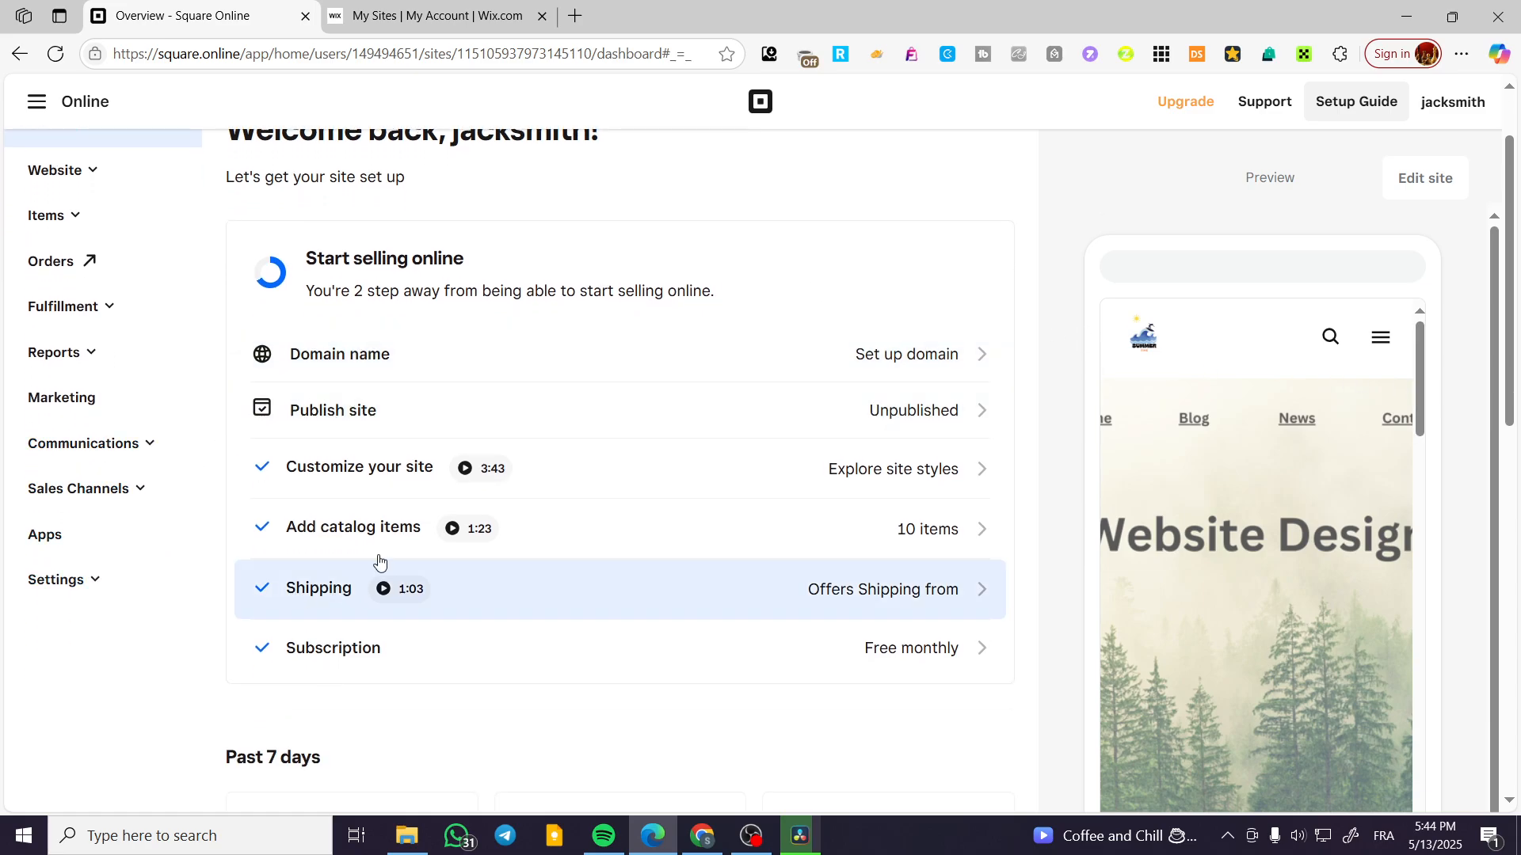
pyautogui.scroll(1, 403, 368)
pyautogui.scroll(1, 402, 368)
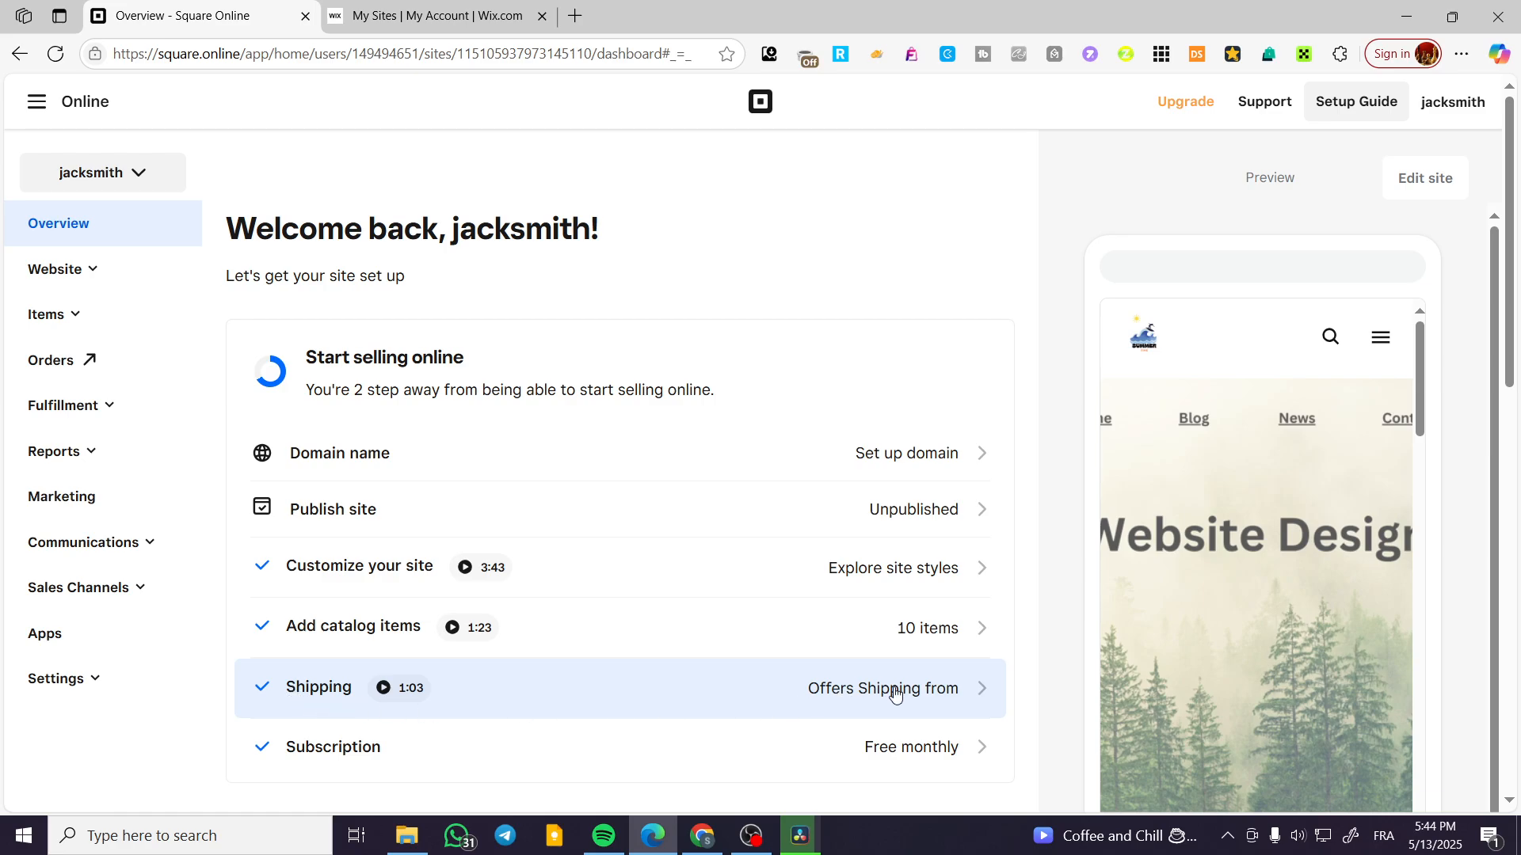
pyautogui.click(151, 590)
pyautogui.scroll(-3, 149, 584)
pyautogui.click(118, 619)
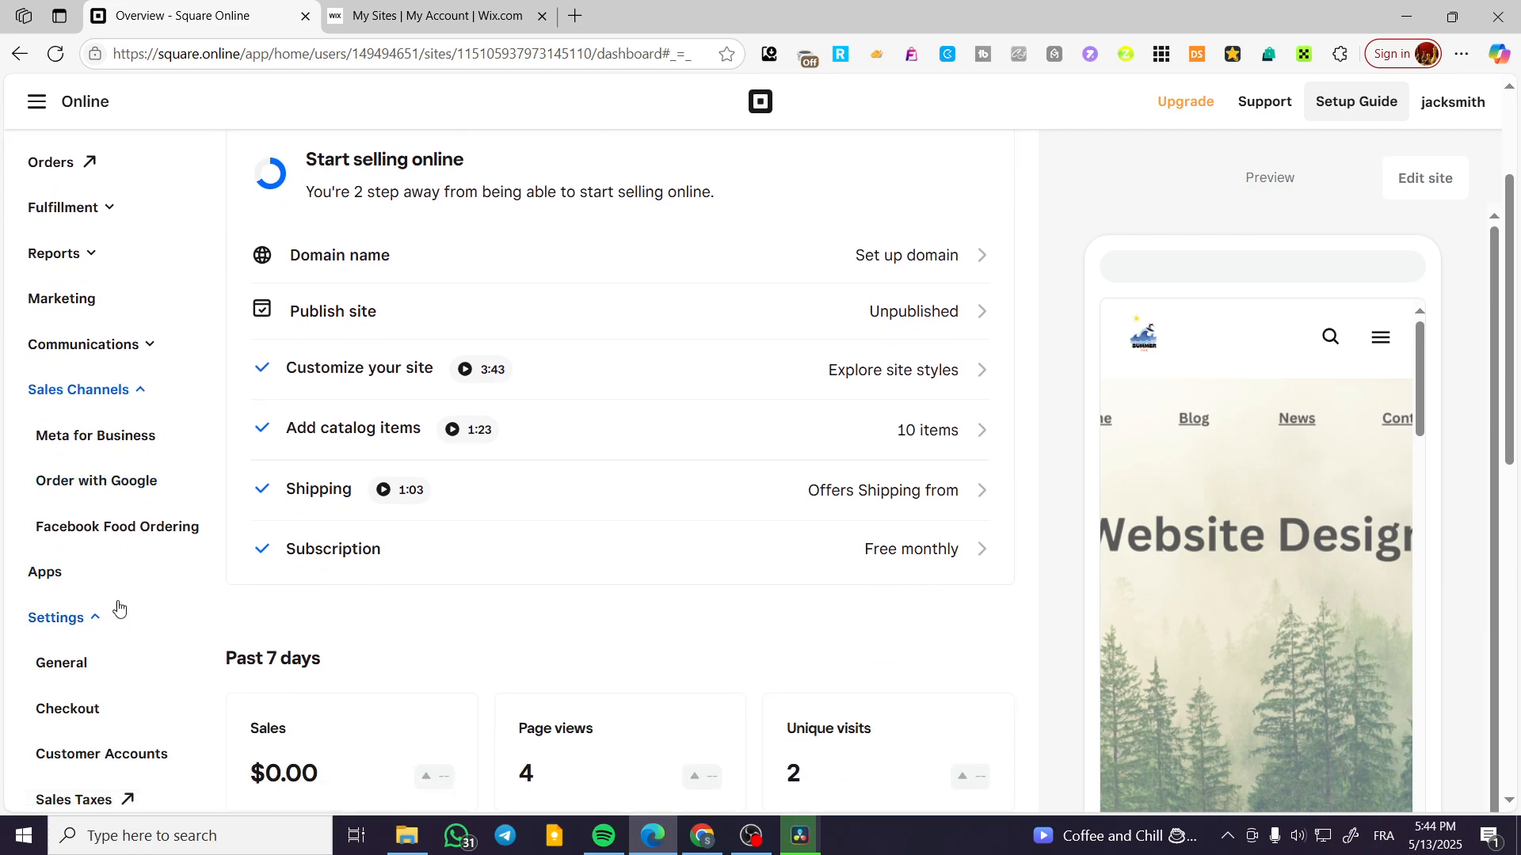
pyautogui.scroll(-5, 119, 614)
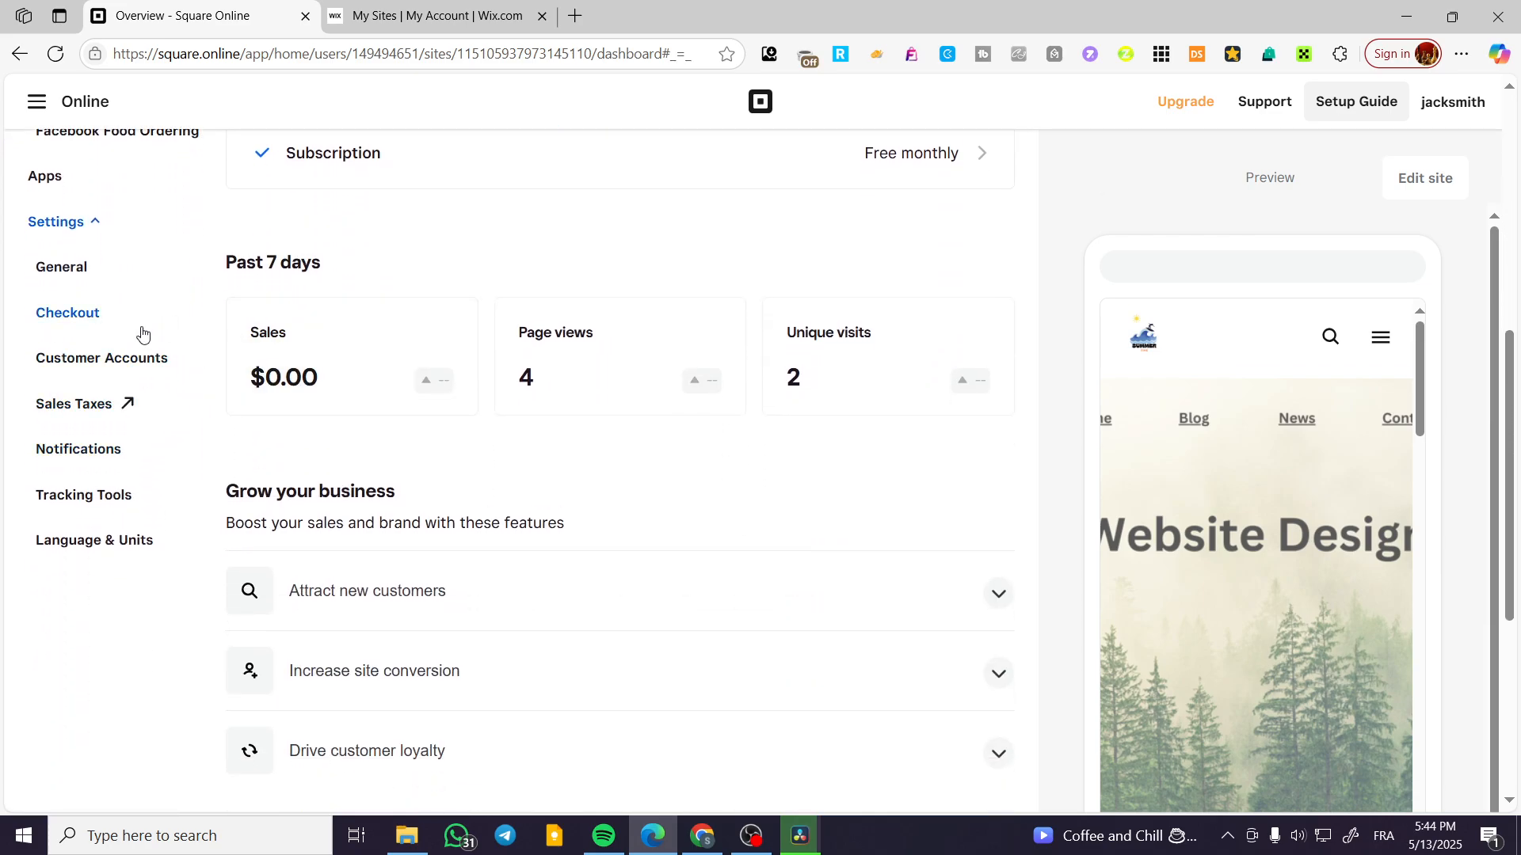
pyautogui.scroll(2, 211, 464)
pyautogui.scroll(5, 211, 465)
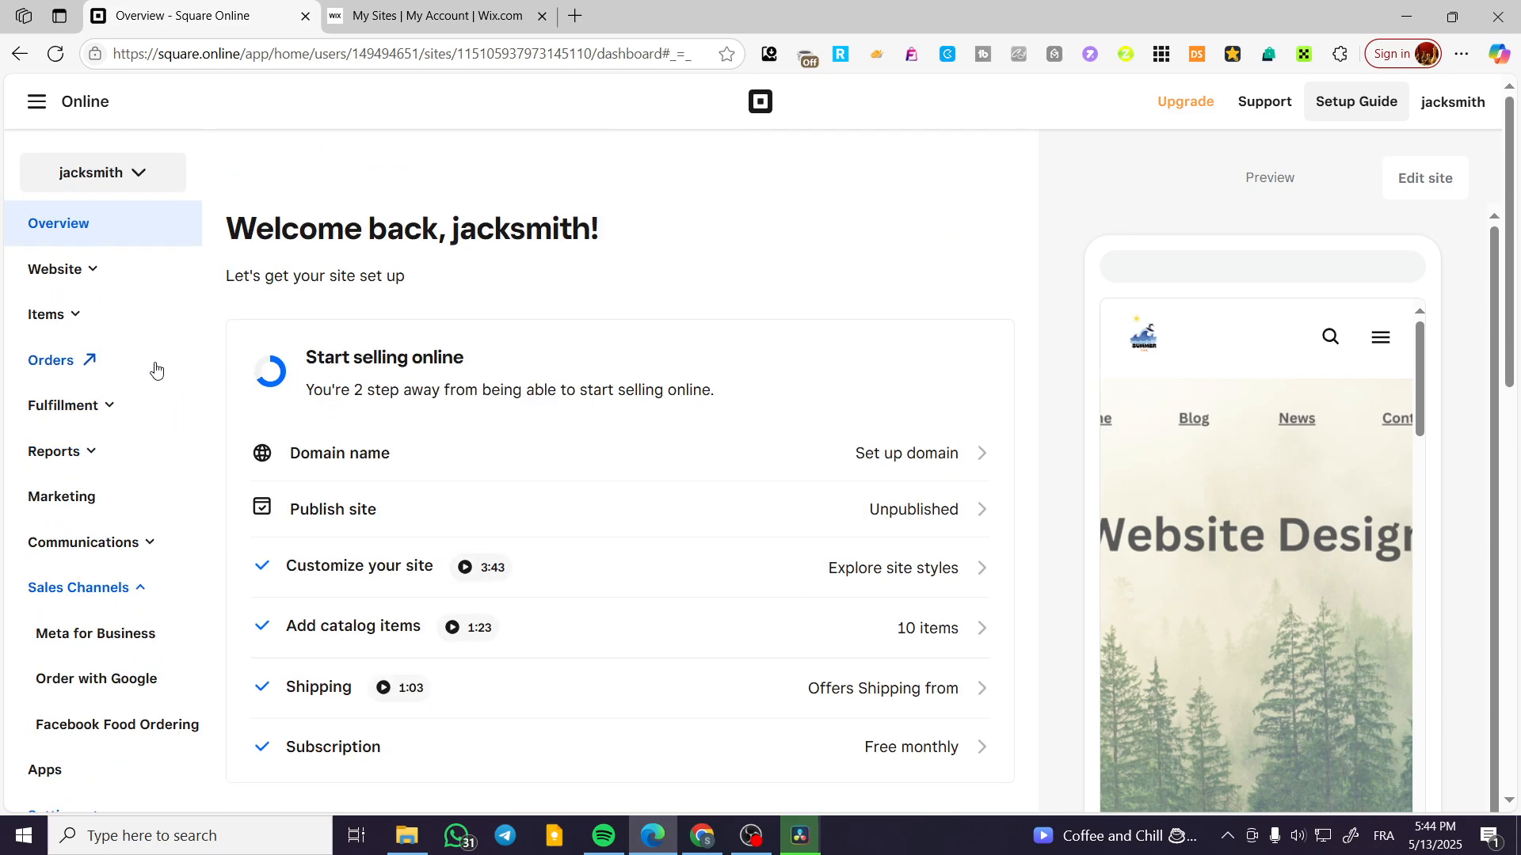
# Open the Pickup & Delivery settings under Fulfillment and dismiss the notice about their new location
pyautogui.click(112, 410)
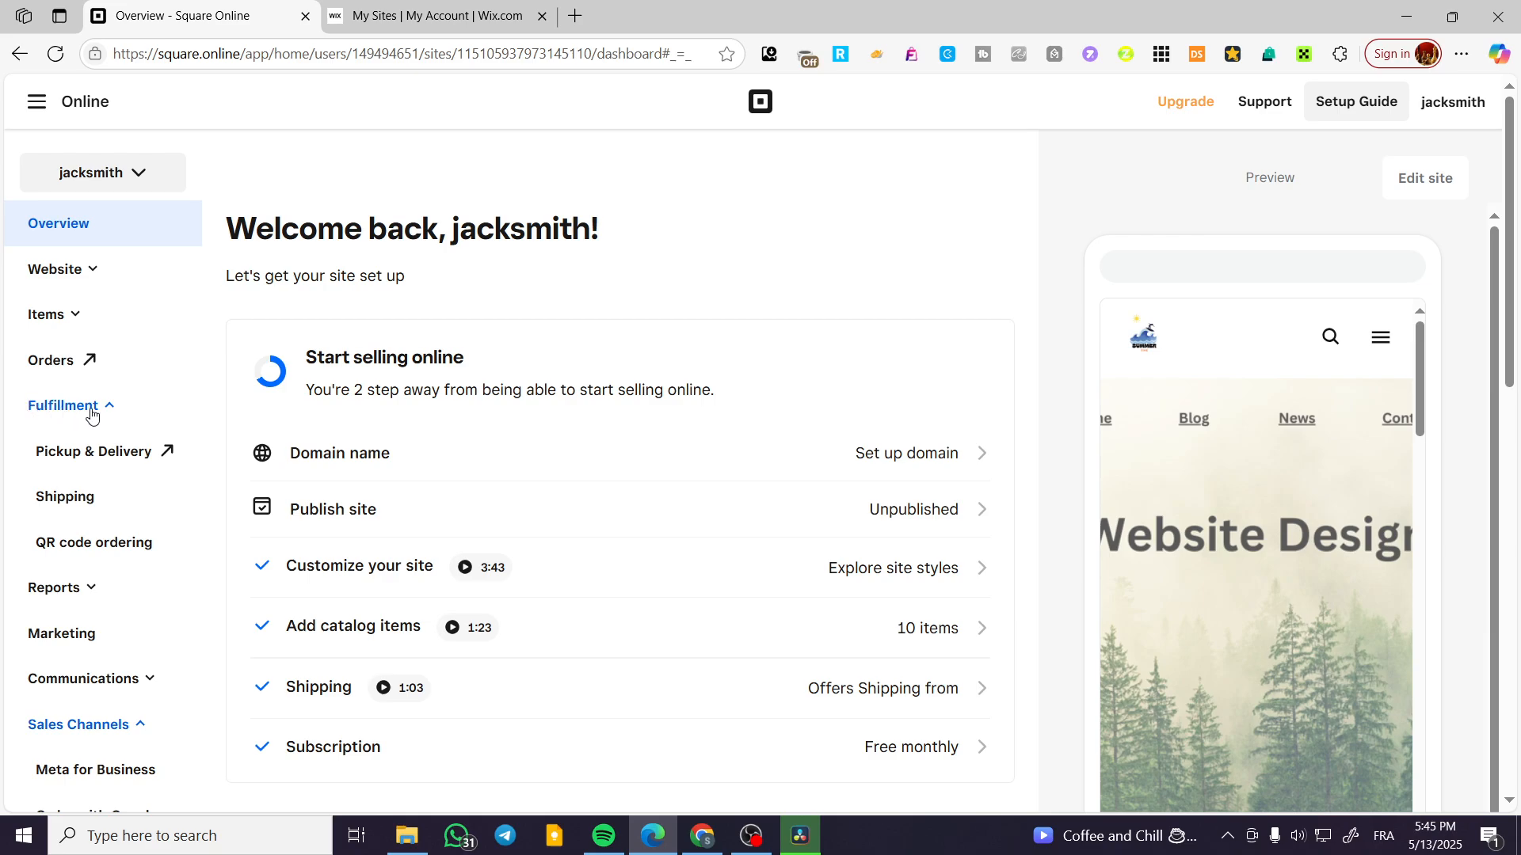
pyautogui.click(108, 406)
pyautogui.click(111, 405)
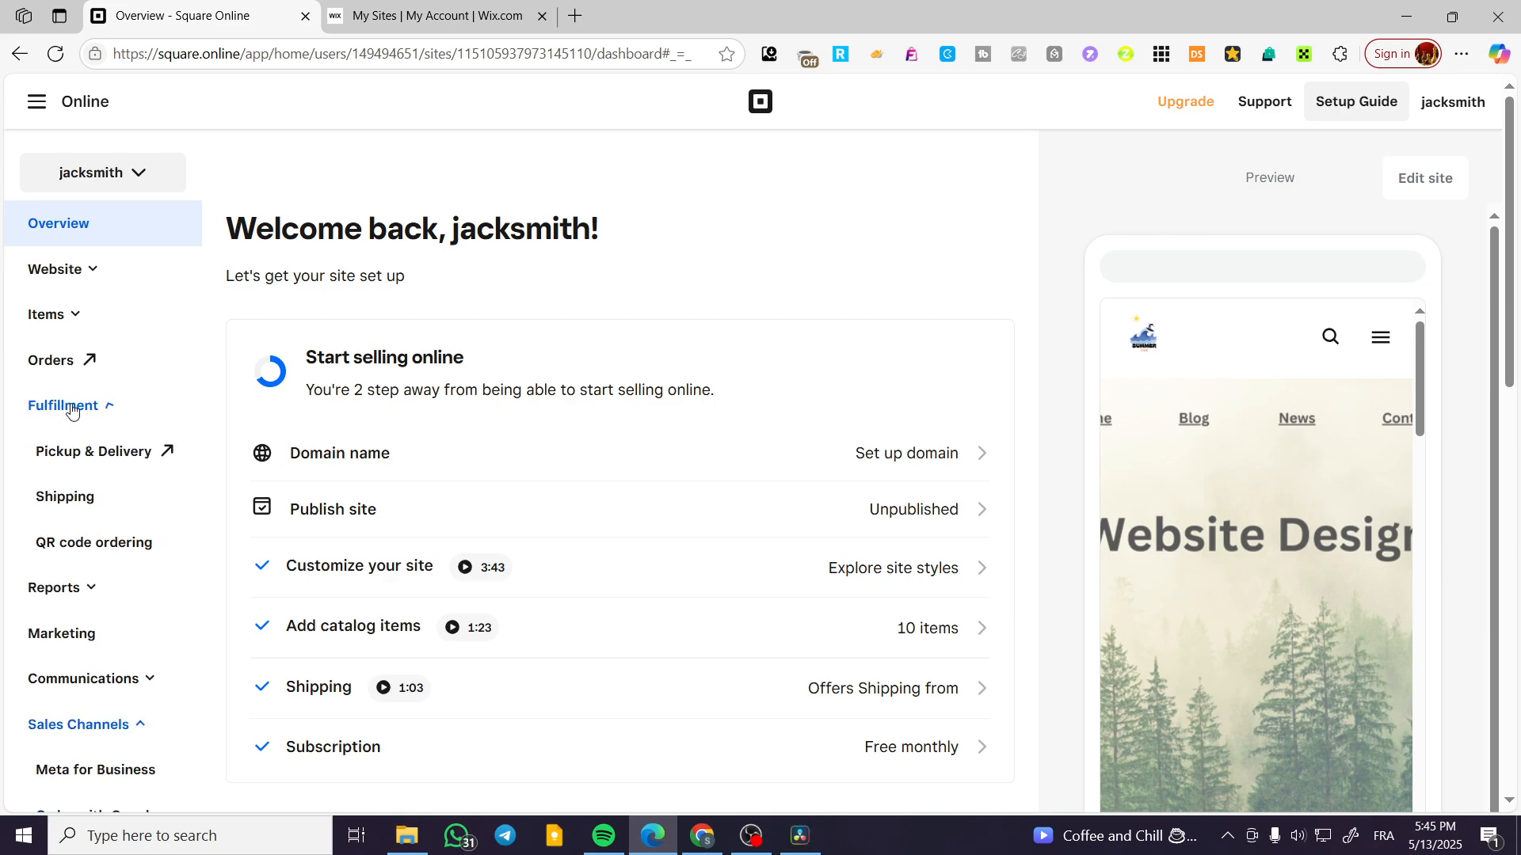
pyautogui.click(74, 456)
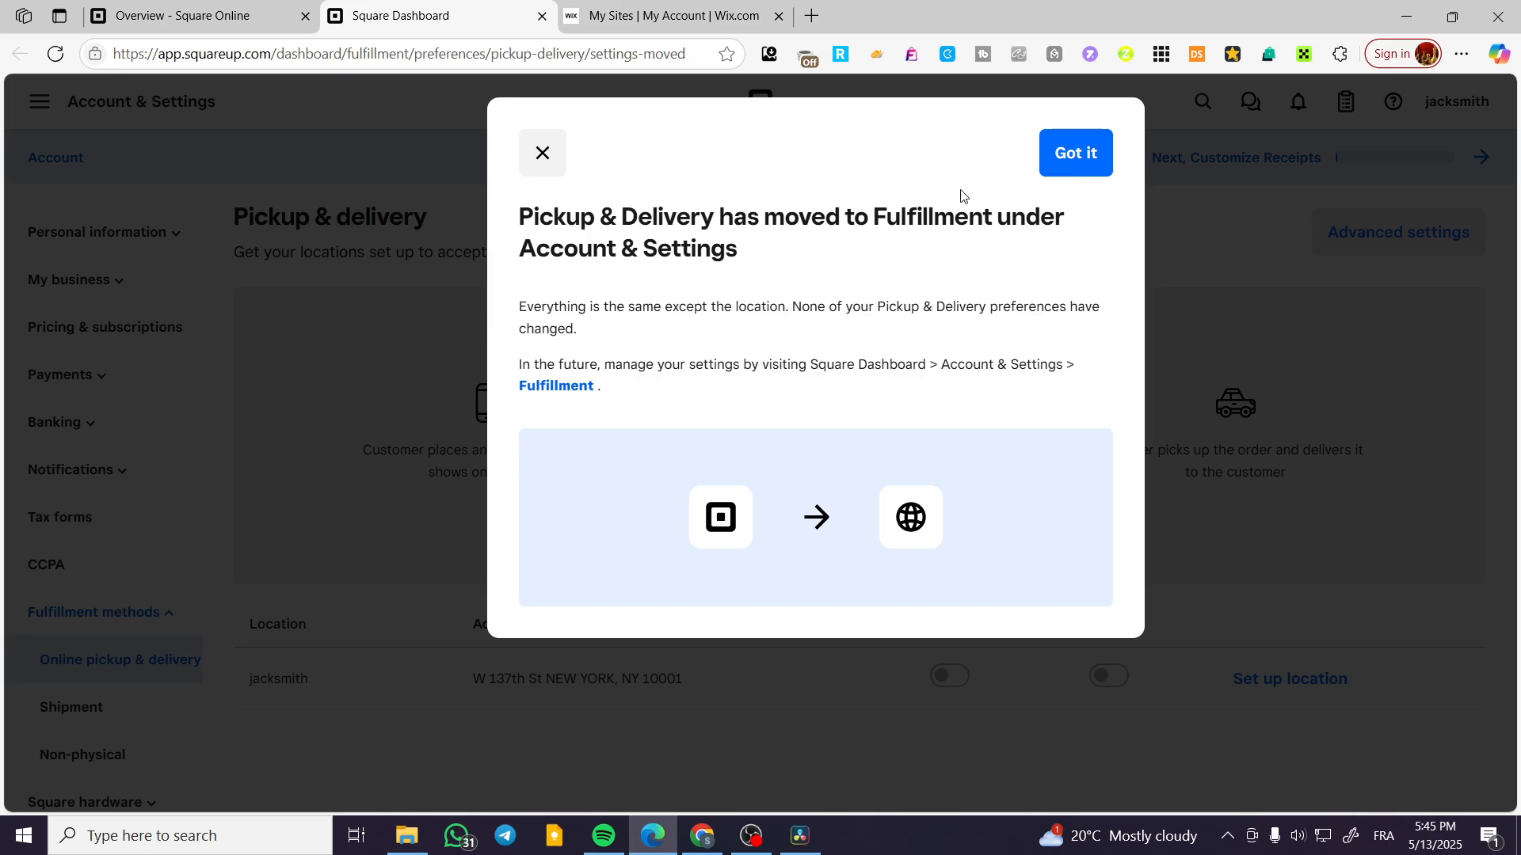
pyautogui.click(547, 156)
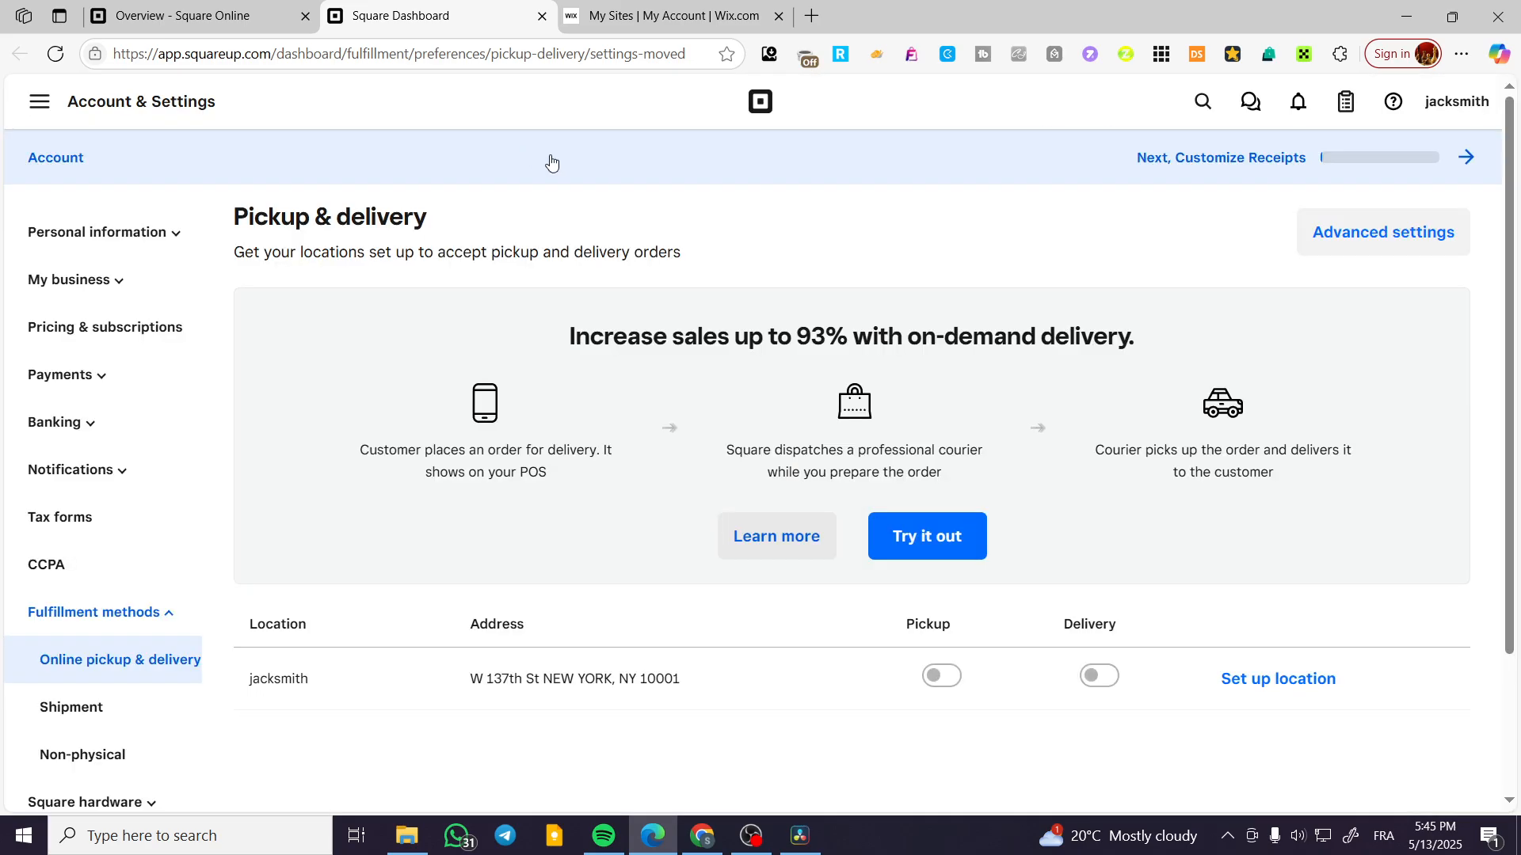
# Review the advanced pickup and delivery settings and the location's pickup setup options, closing each without saving
pyautogui.click(1405, 250)
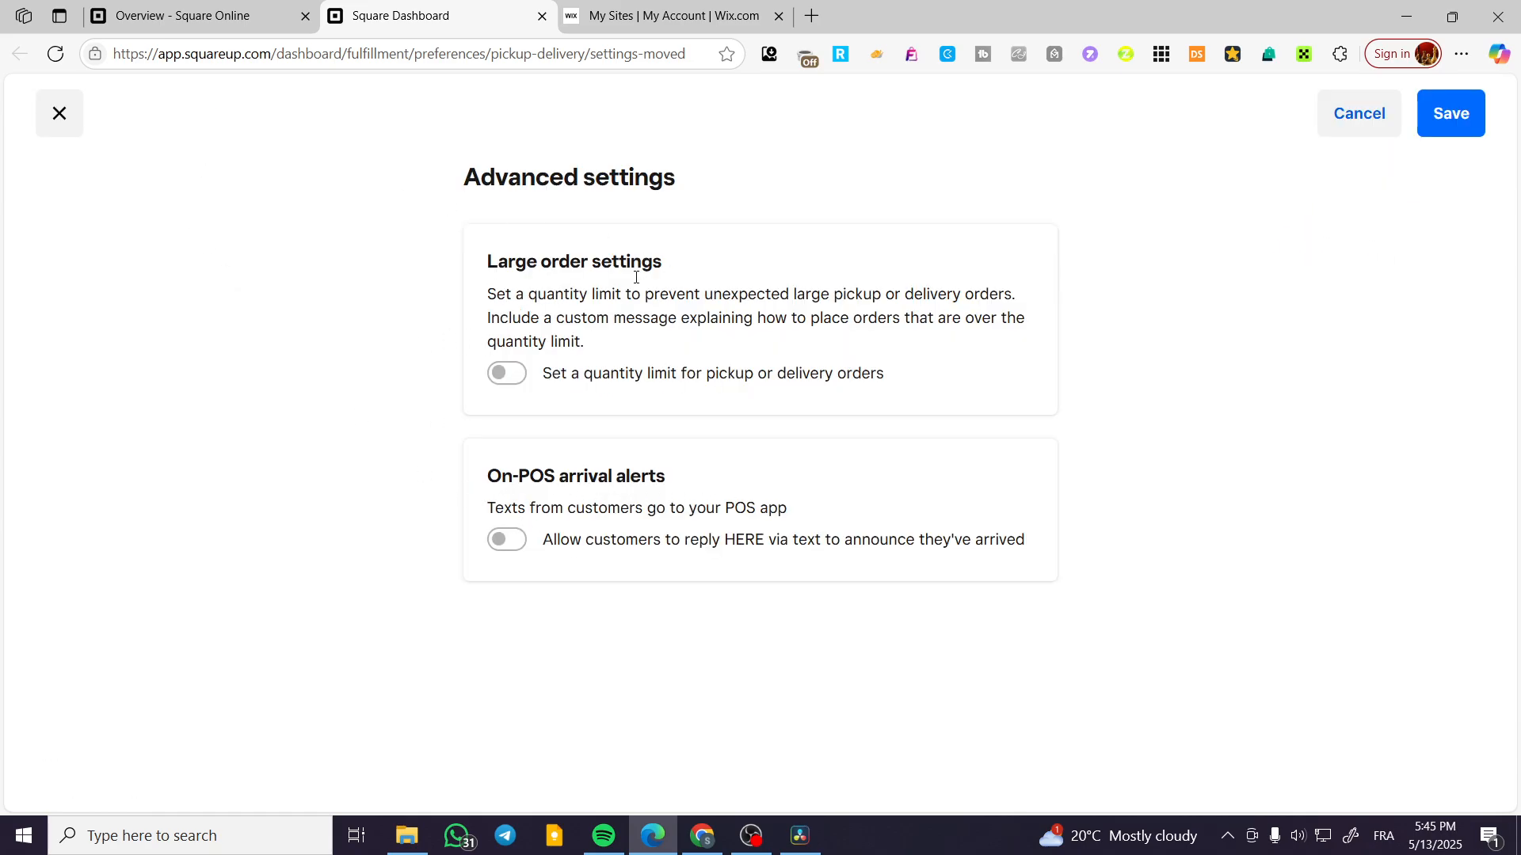
pyautogui.click(61, 113)
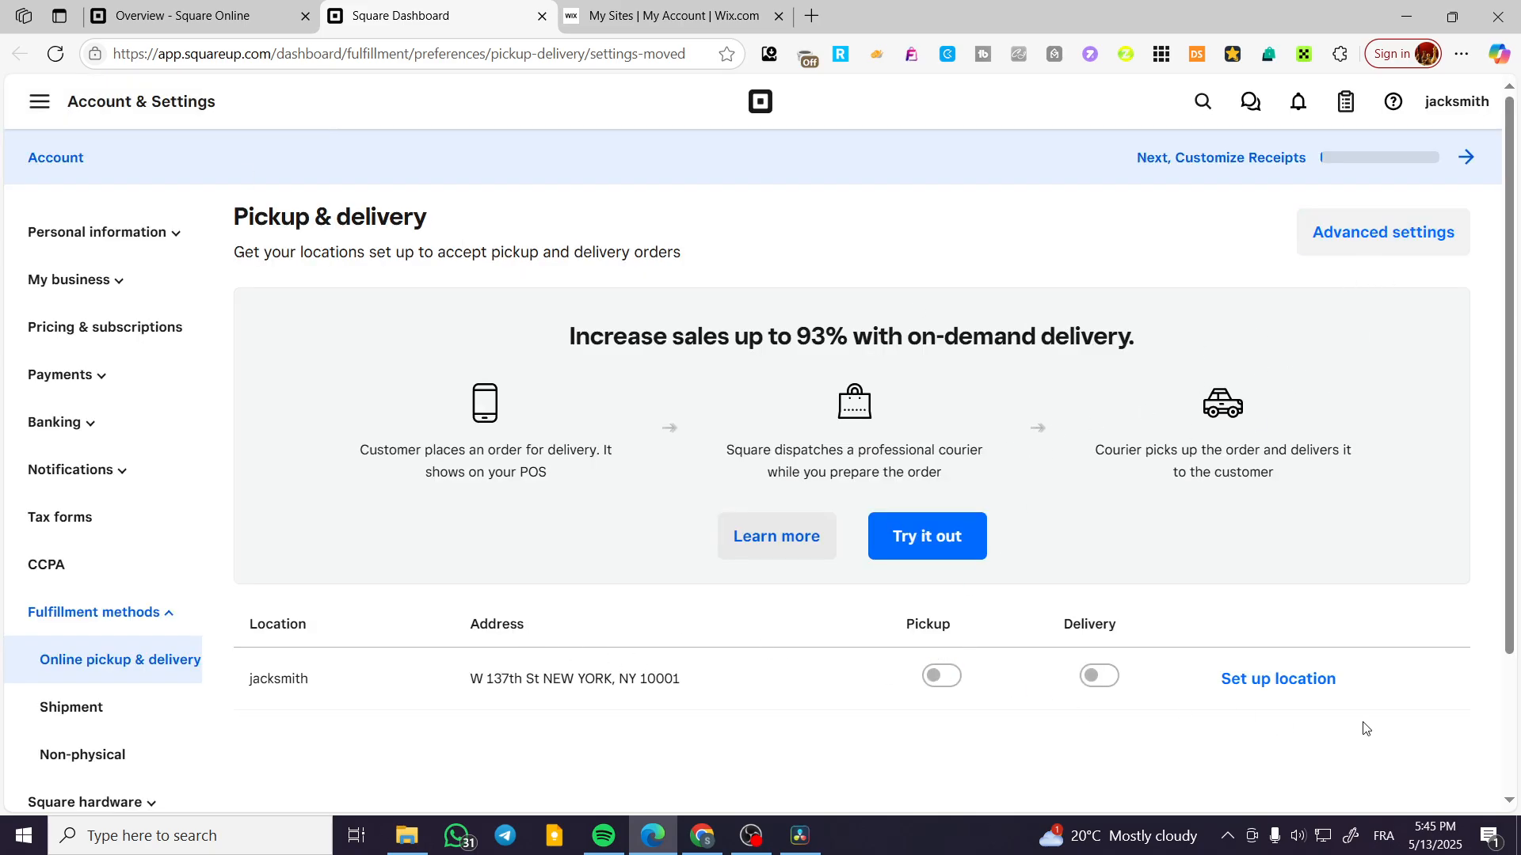
pyautogui.scroll(-2, 1310, 682)
pyautogui.click(1315, 514)
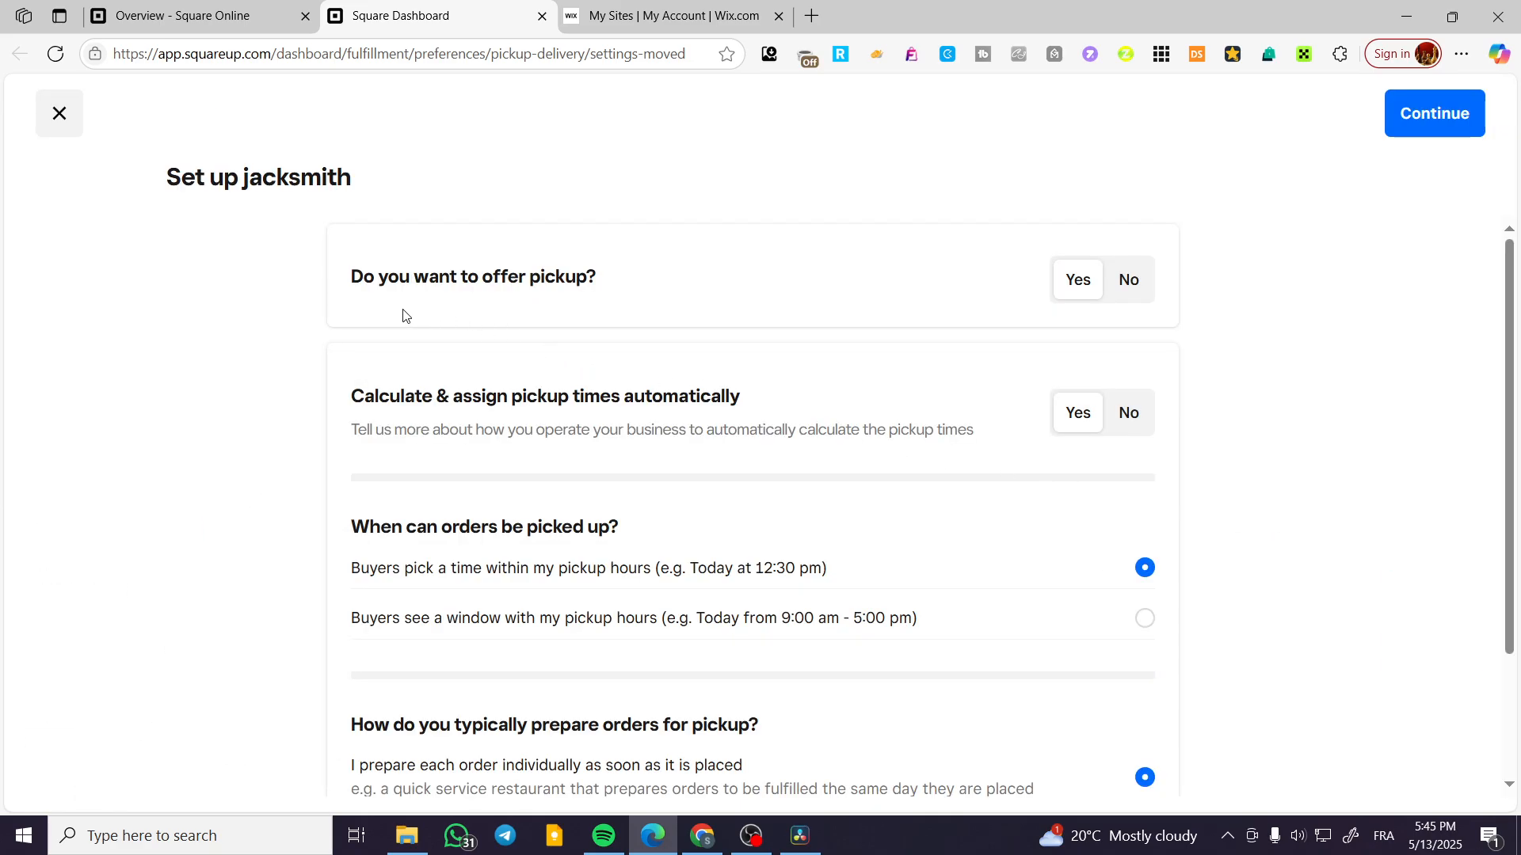
pyautogui.click(1126, 295)
pyautogui.click(1103, 290)
pyautogui.scroll(-2, 943, 472)
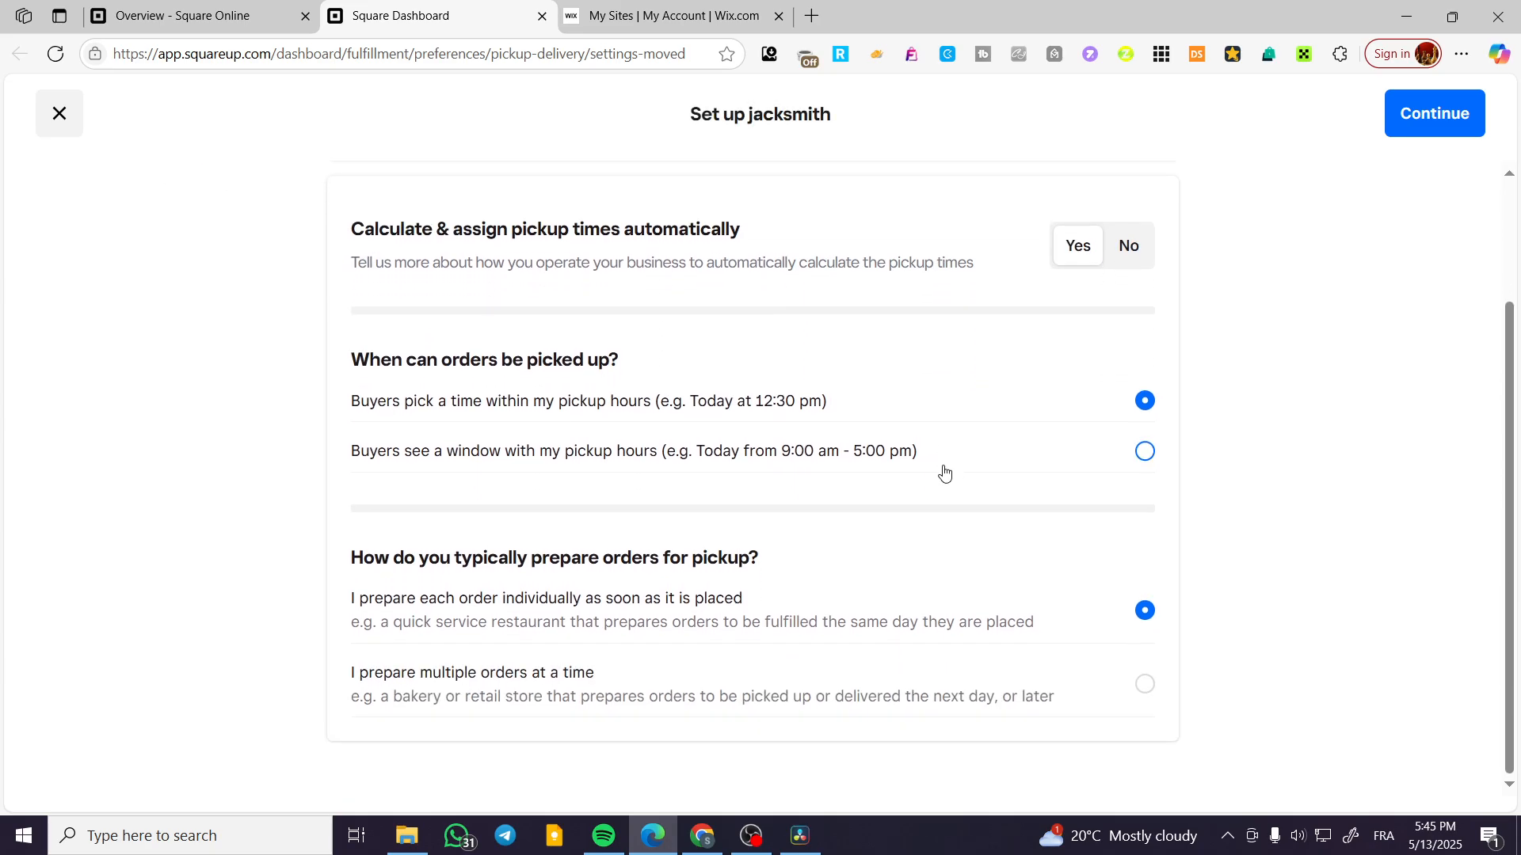
pyautogui.scroll(2, 335, 360)
pyautogui.click(71, 121)
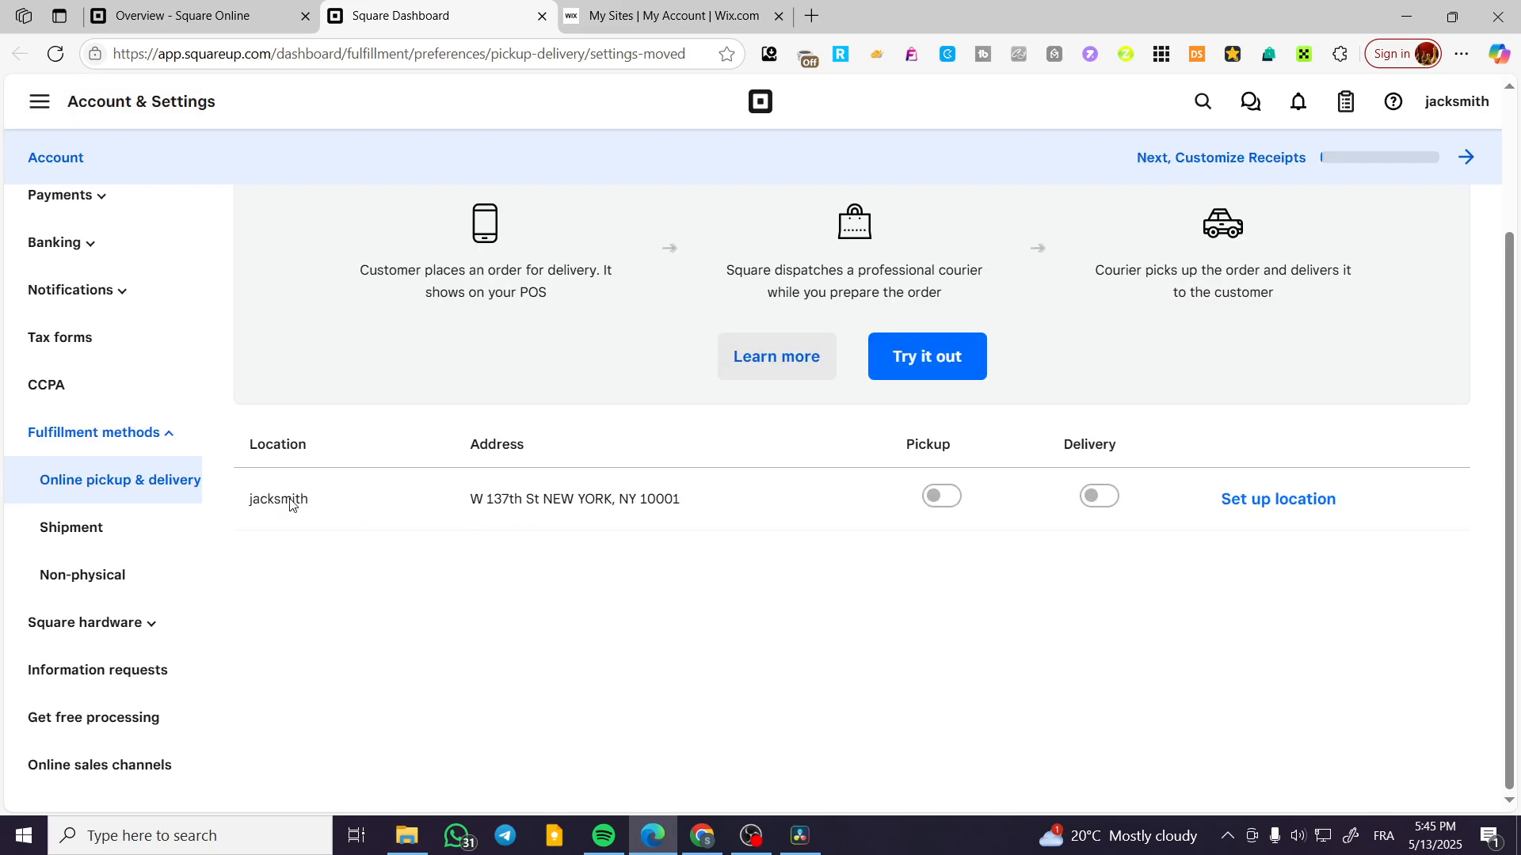
# Open the Shipment settings under Fulfillment methods and go to the Square Online shipping page
pyautogui.click(95, 532)
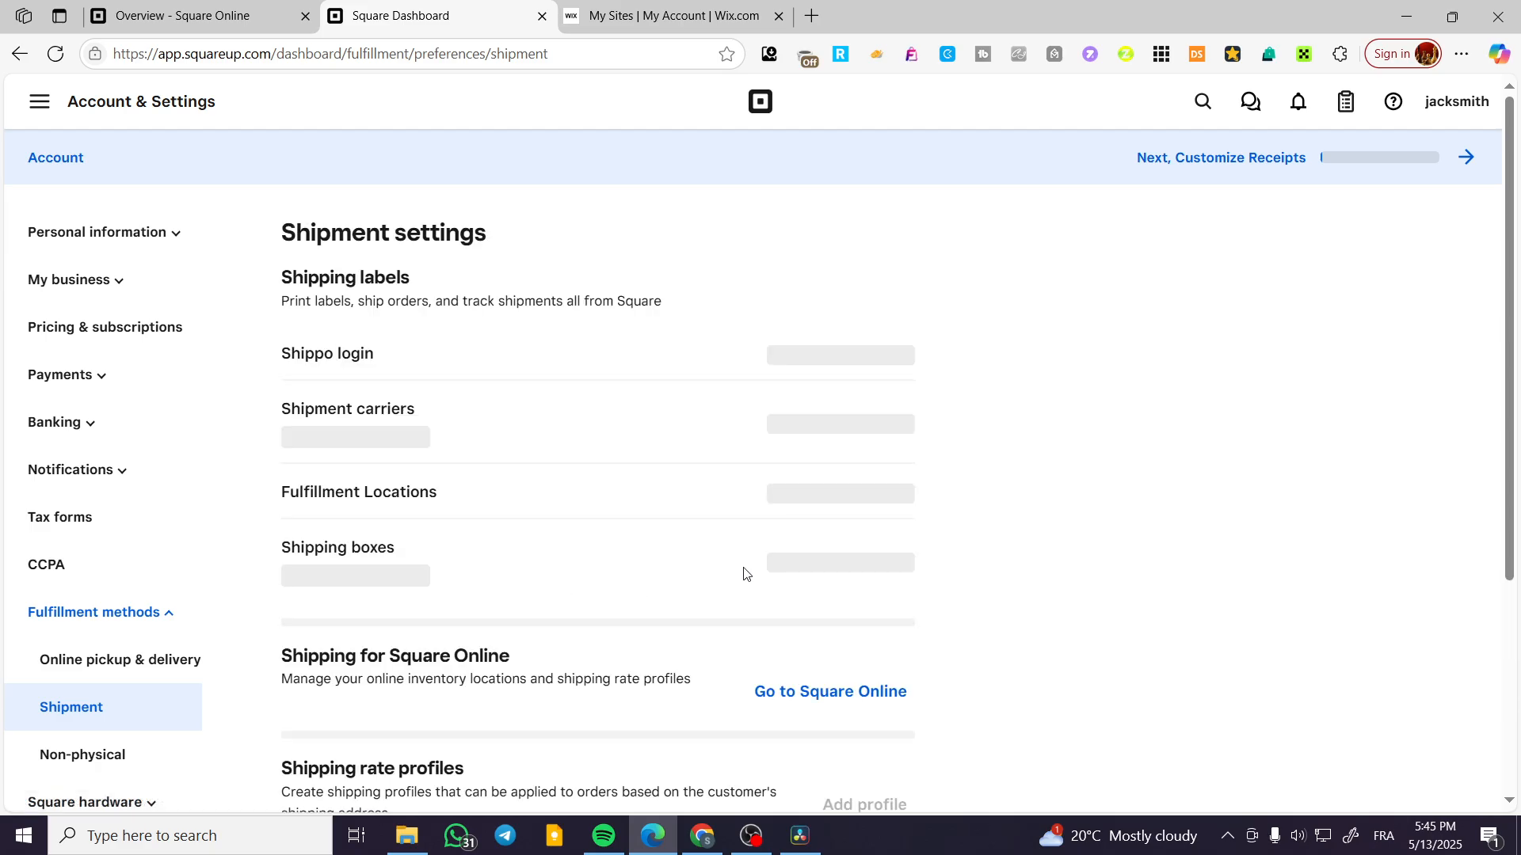
pyautogui.scroll(-3, 1082, 433)
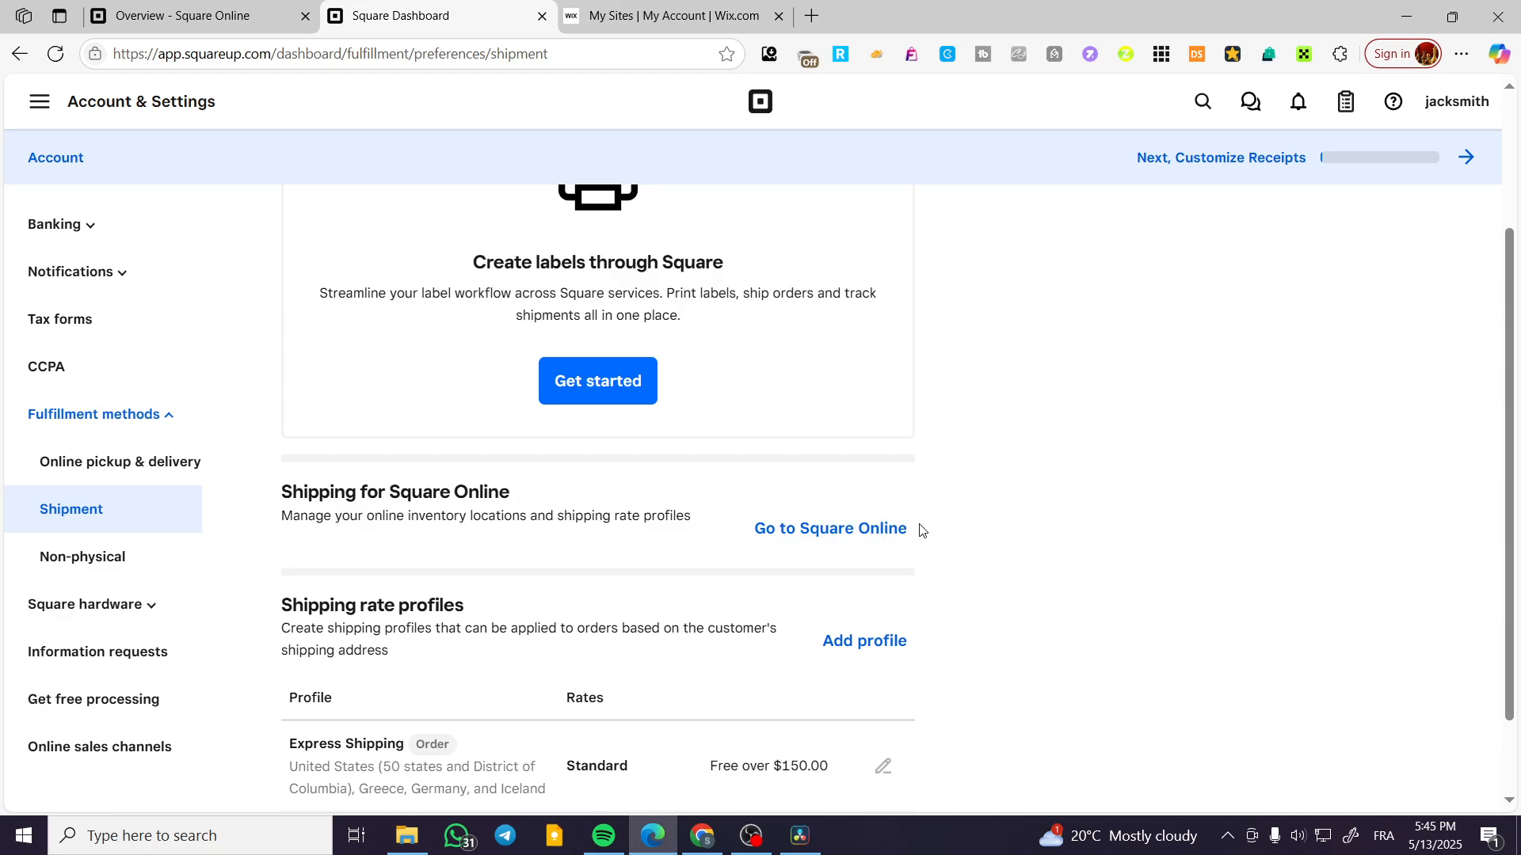
pyautogui.click(807, 541)
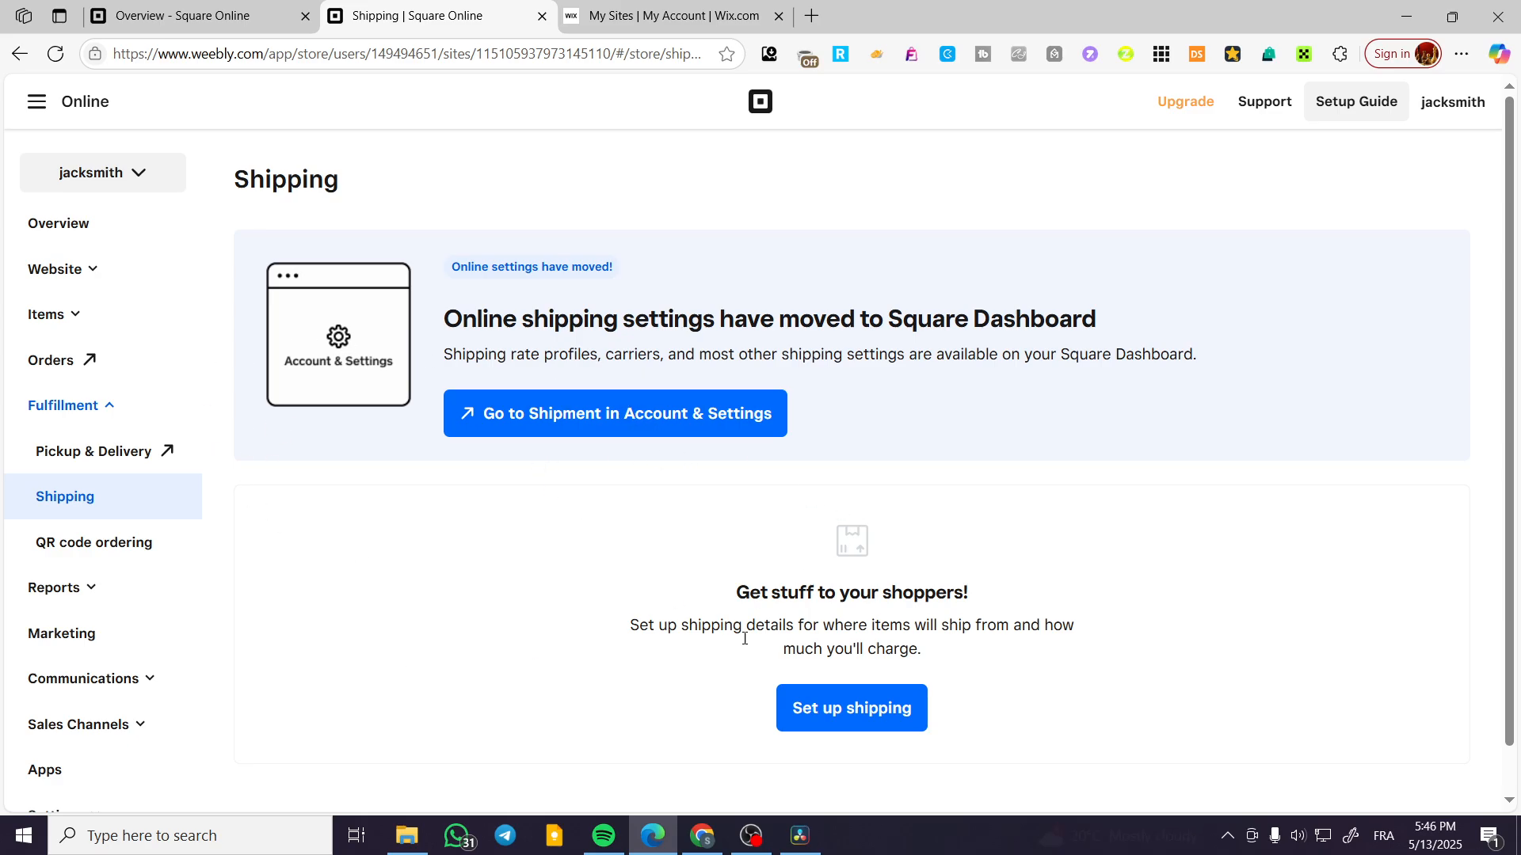
# Start the shipping setup, review the prefilled inventory location, address and contact details, and submit them for saving
pyautogui.click(860, 717)
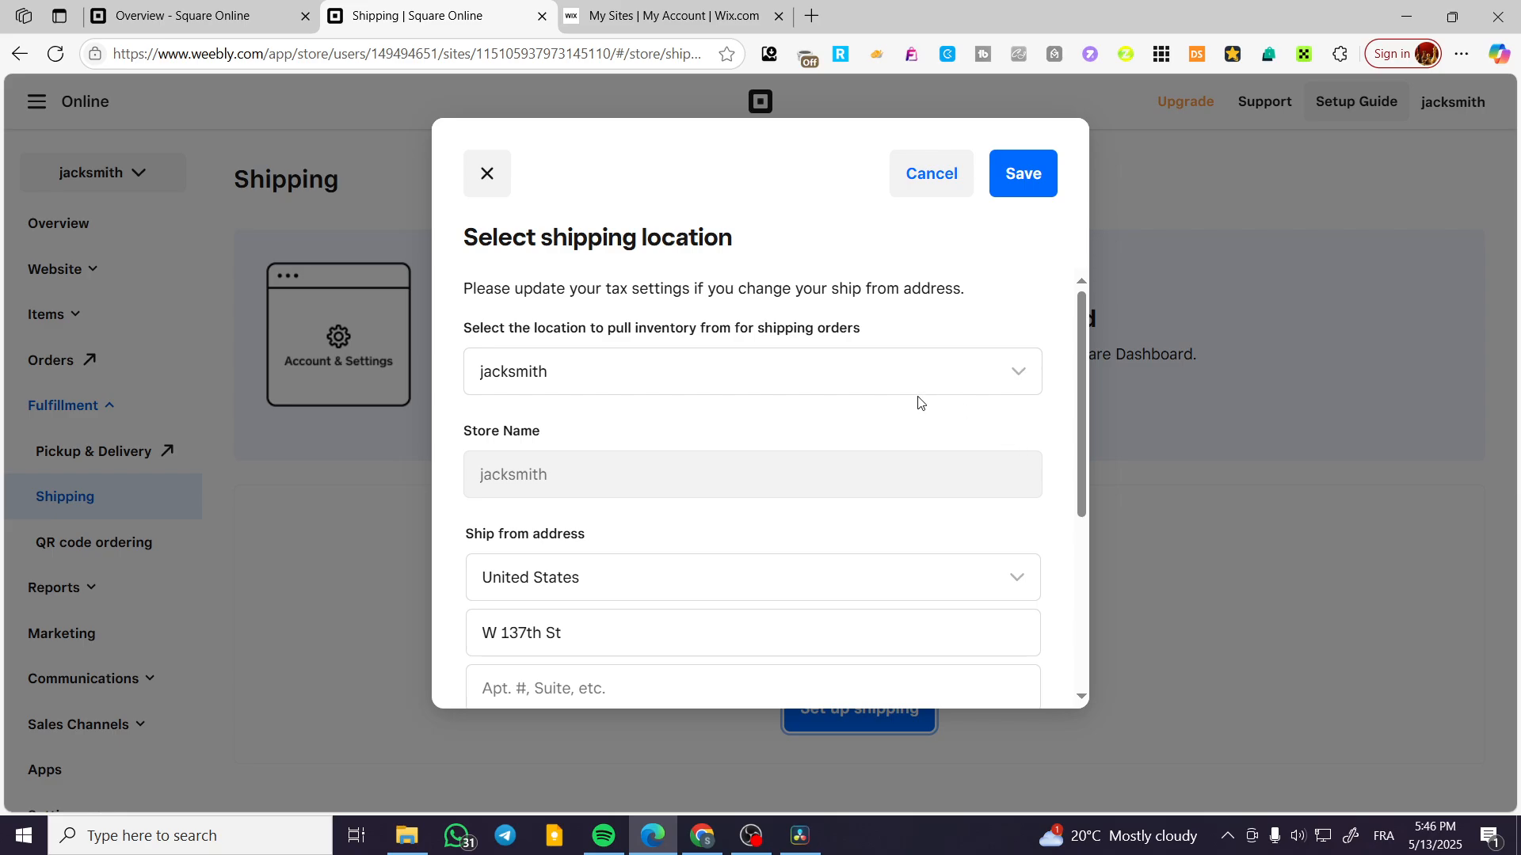
pyautogui.scroll(-1, 814, 410)
pyautogui.scroll(1, 803, 407)
pyautogui.click(662, 373)
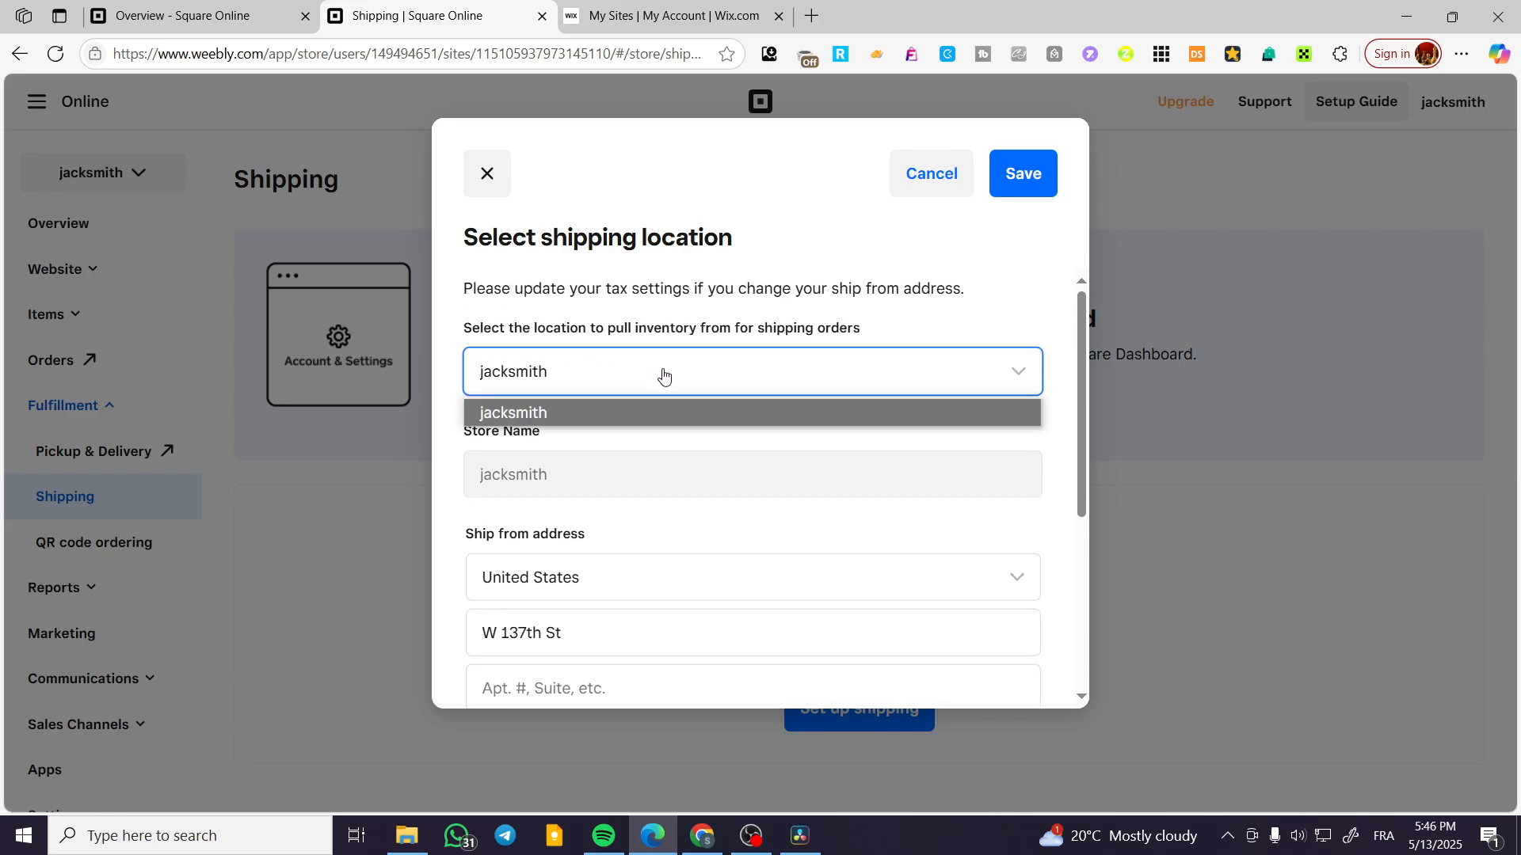
pyautogui.click(664, 375)
pyautogui.scroll(-4, 835, 404)
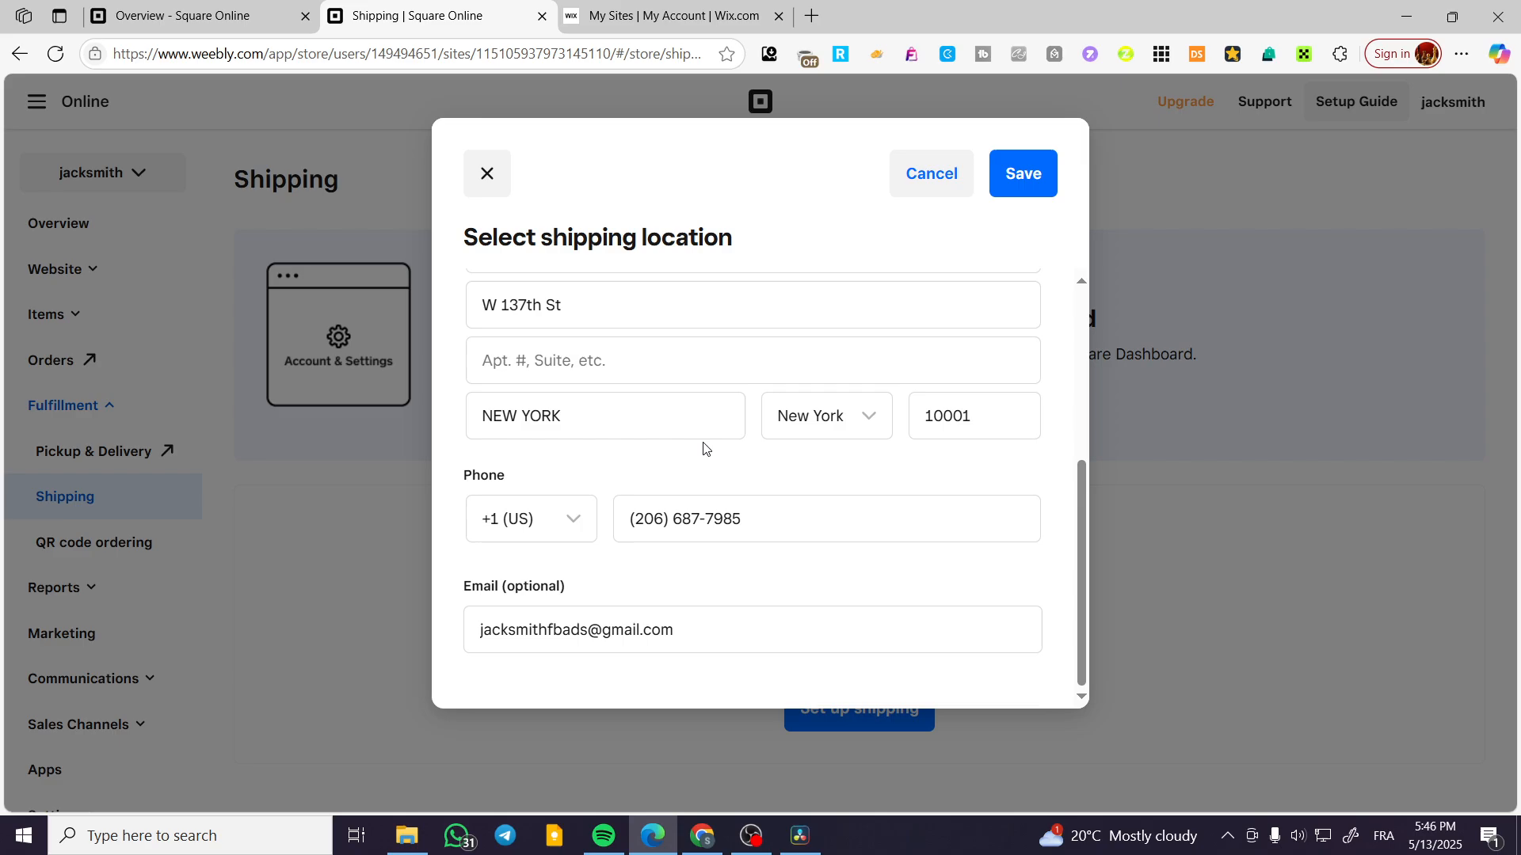
pyautogui.click(1048, 179)
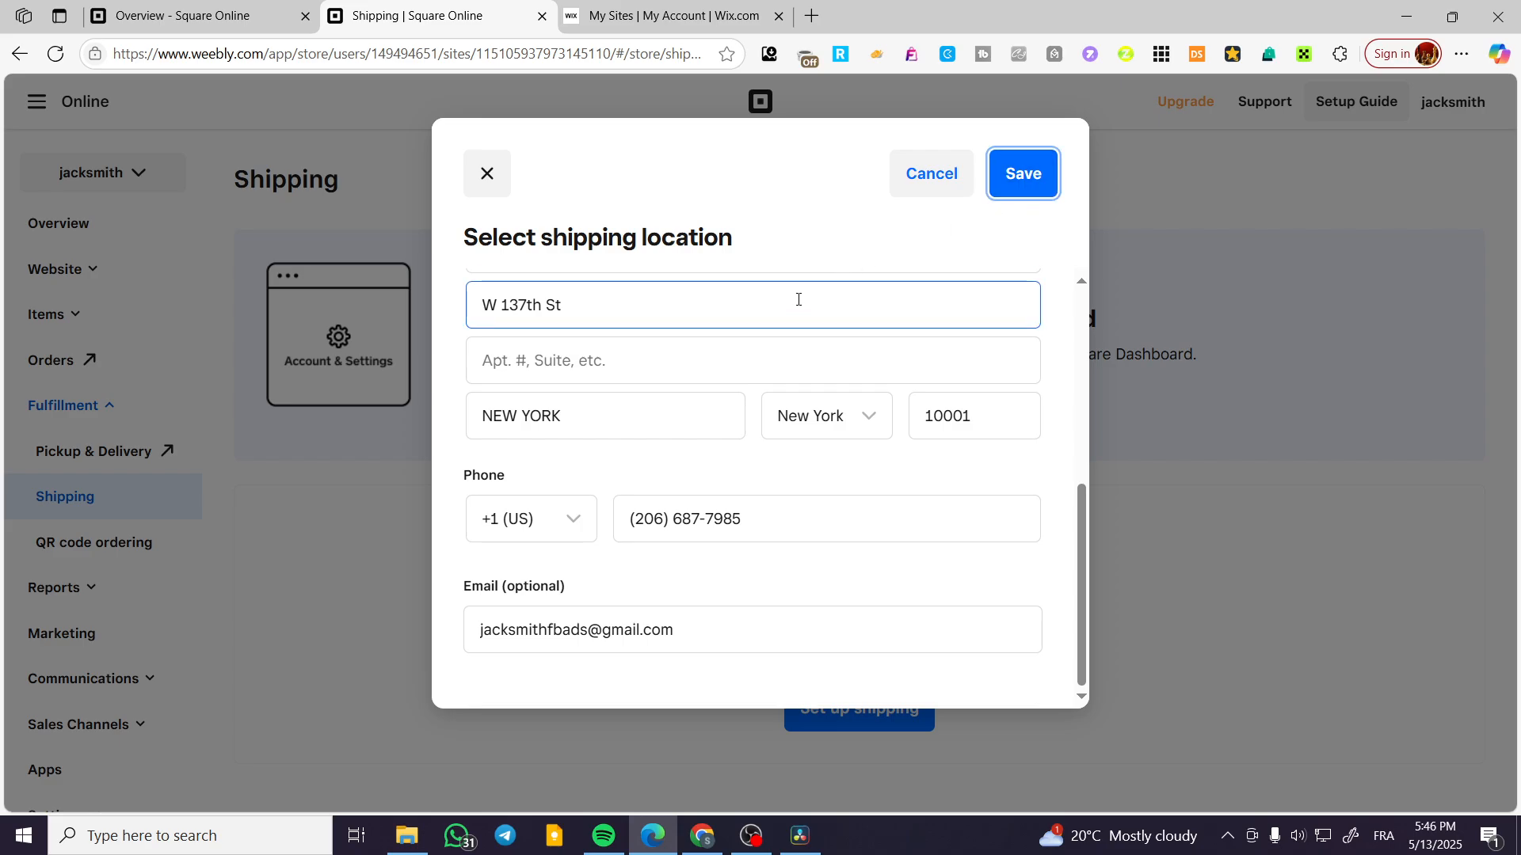
# Keep the same inventory location and accept the entered ship-from address anyway
pyautogui.scroll(5, 801, 454)
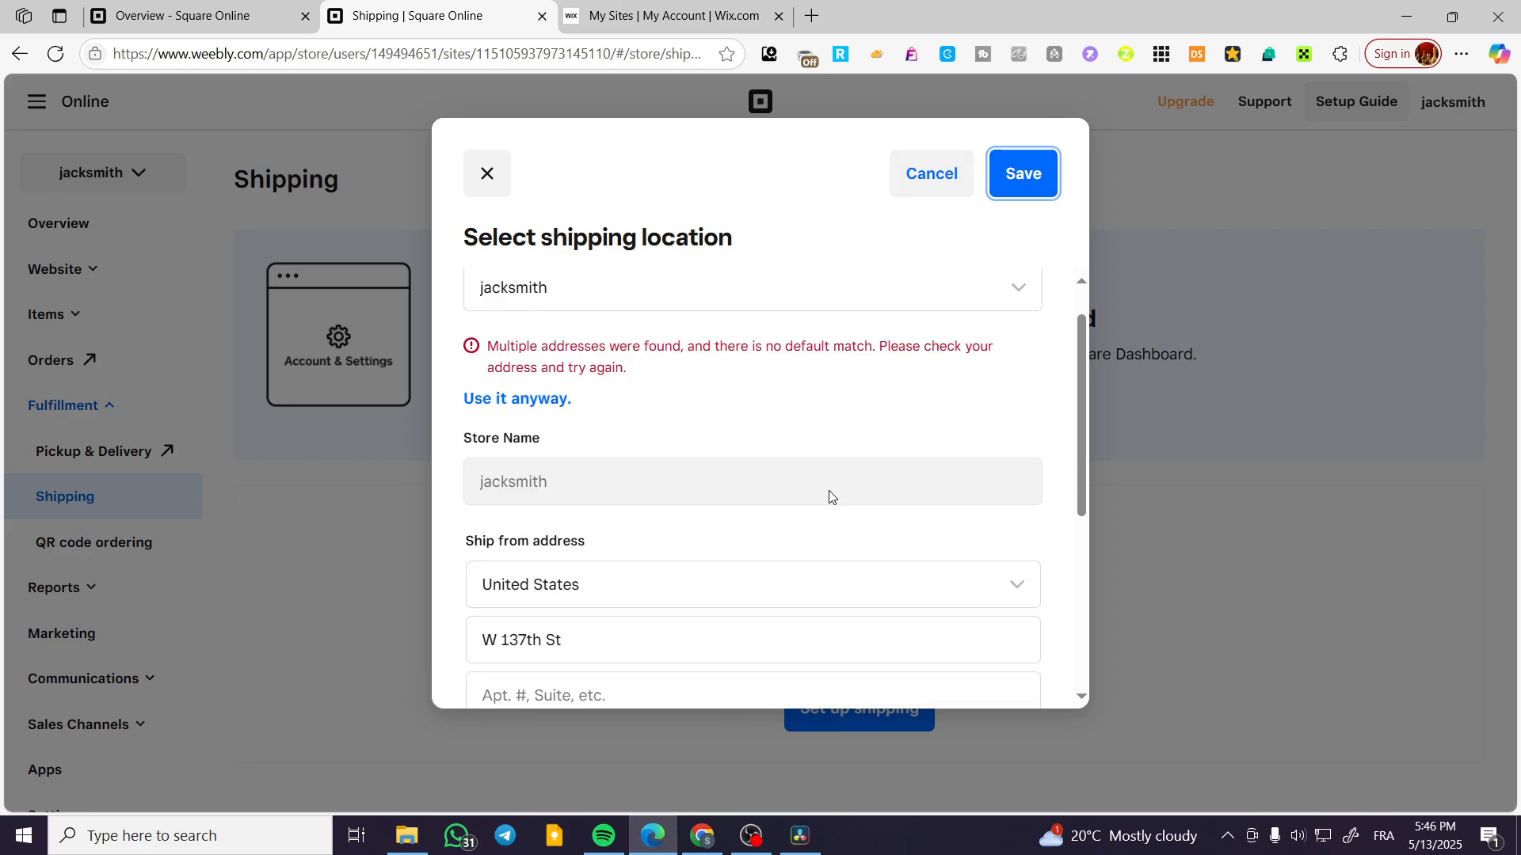
pyautogui.click(681, 378)
pyautogui.click(671, 415)
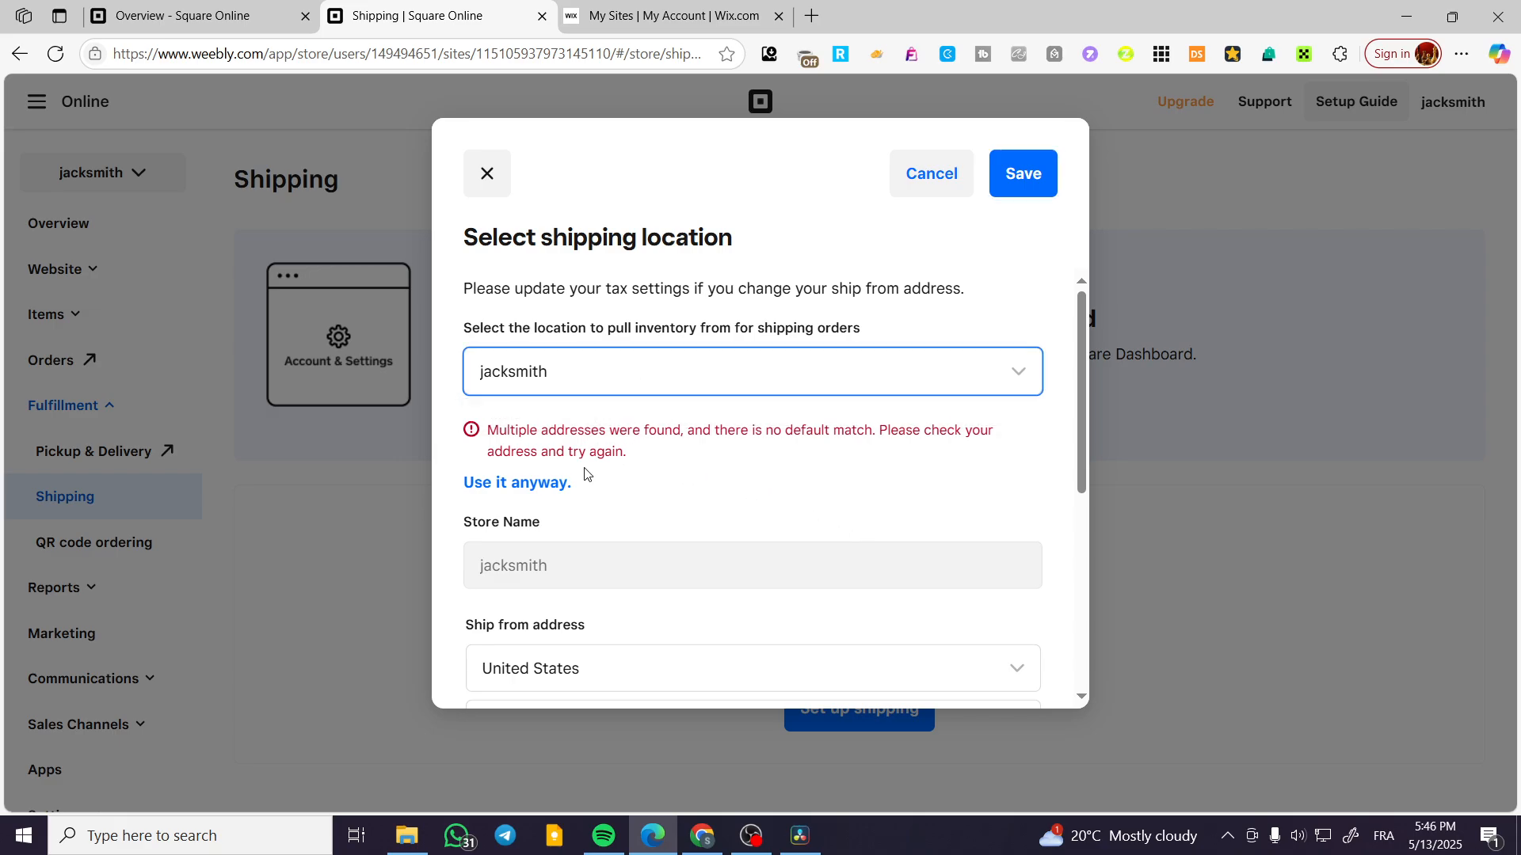
pyautogui.click(551, 486)
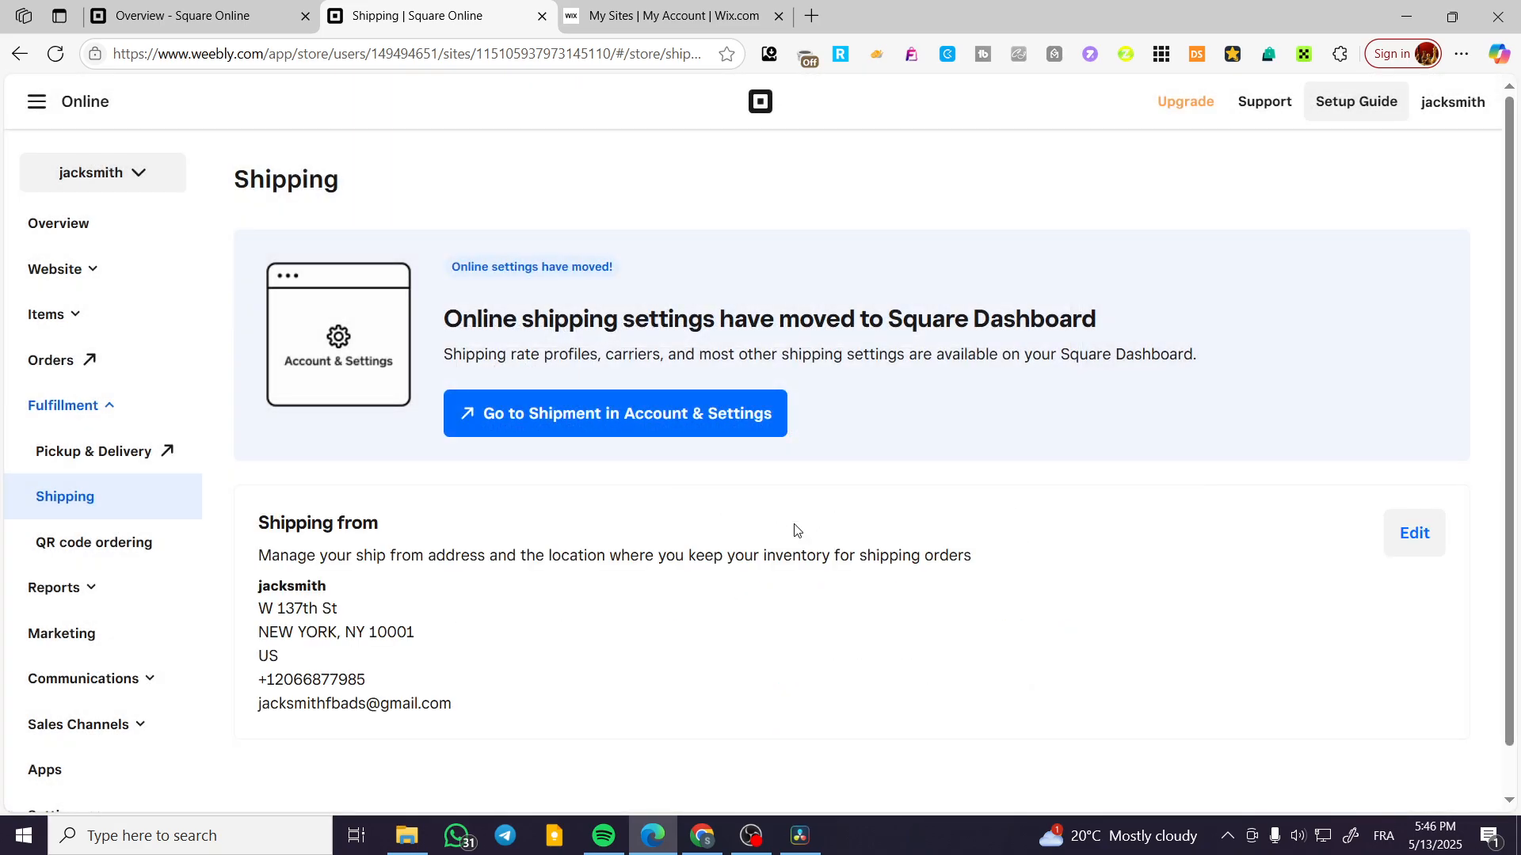
# Return to Shipment in Account & Settings and review the shipping rate profiles
pyautogui.scroll(-1, 692, 516)
pyautogui.scroll(1, 692, 516)
pyautogui.click(623, 411)
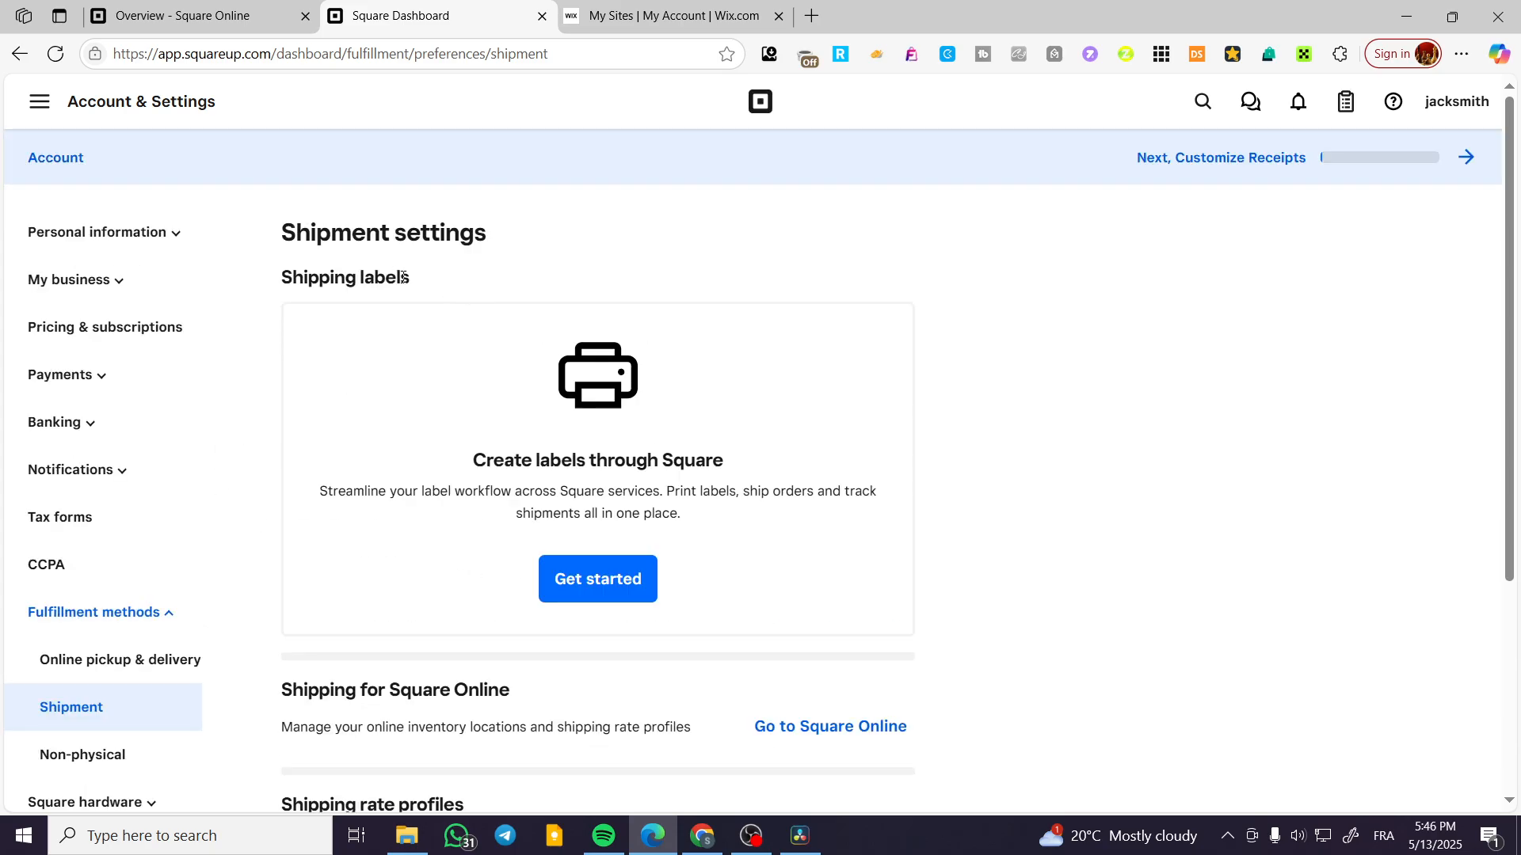
pyautogui.scroll(-3, 403, 275)
pyautogui.scroll(-1, 383, 521)
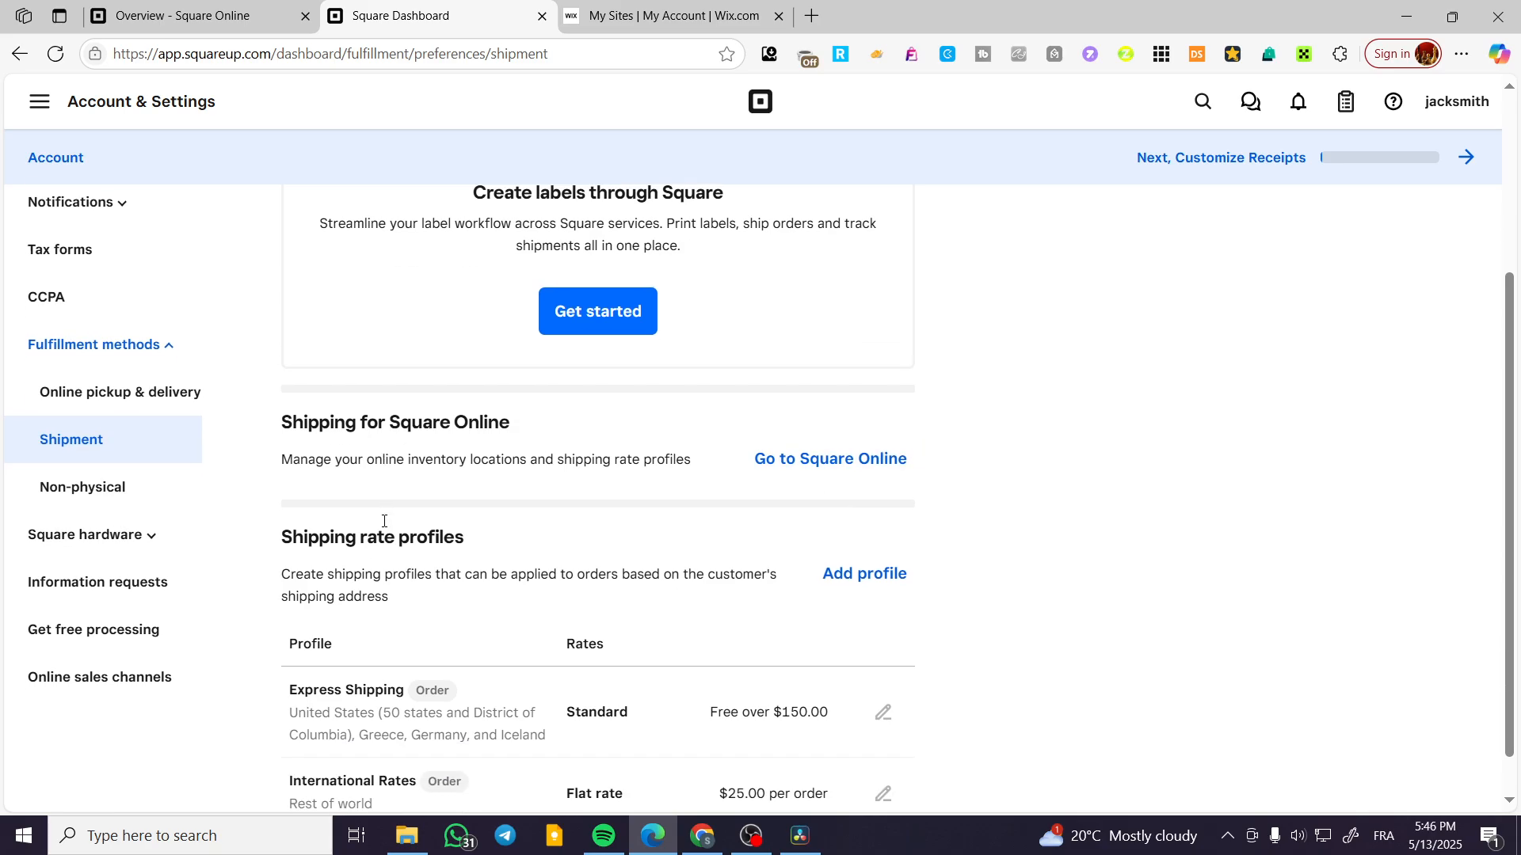
pyautogui.scroll(-1, 383, 522)
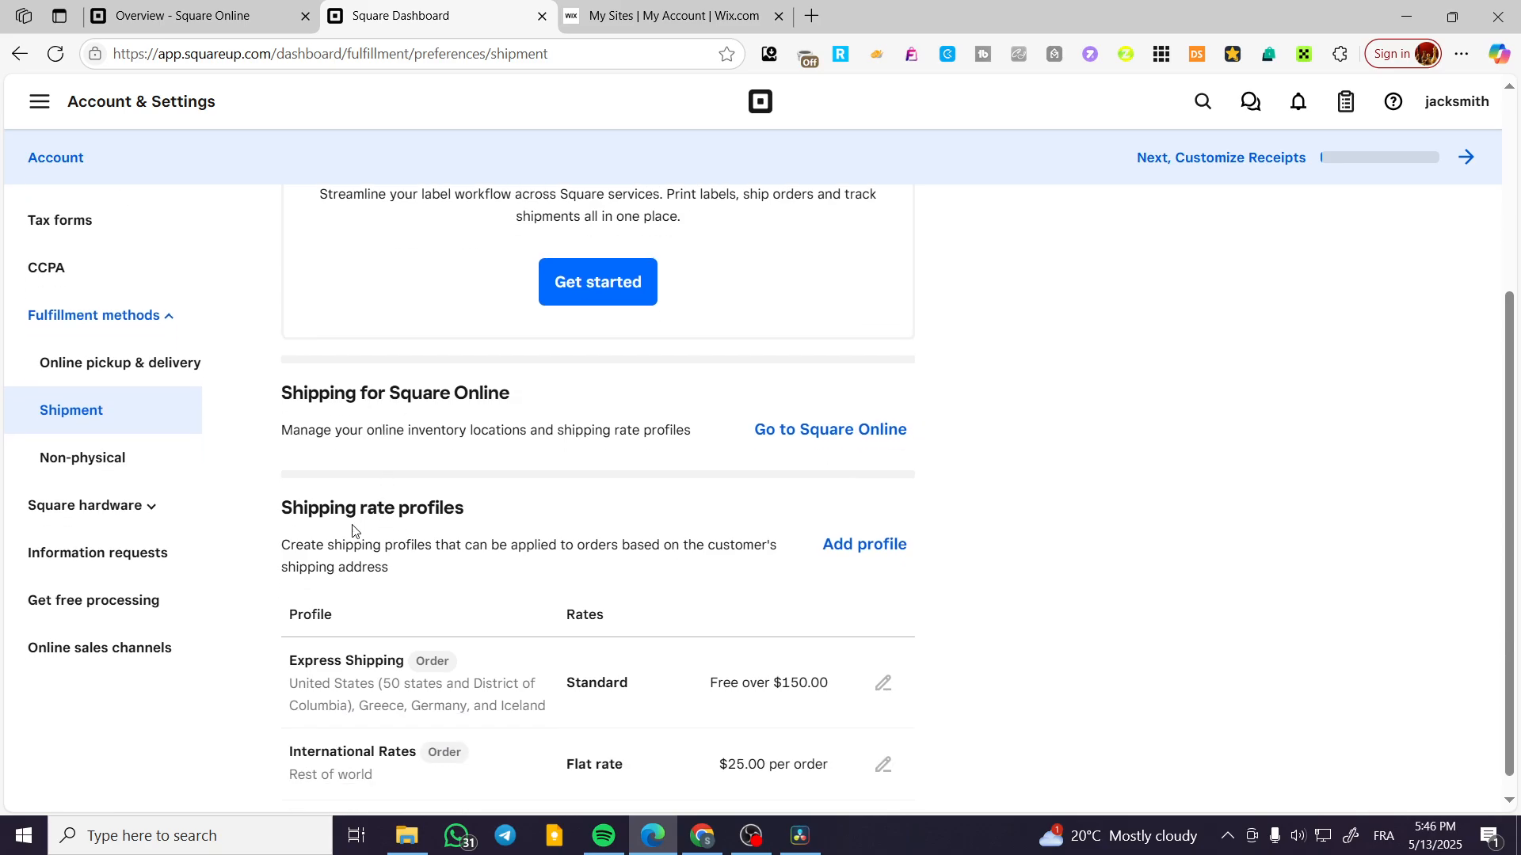
# Start a new shipping rate profile and keep its type as Order
pyautogui.click(882, 548)
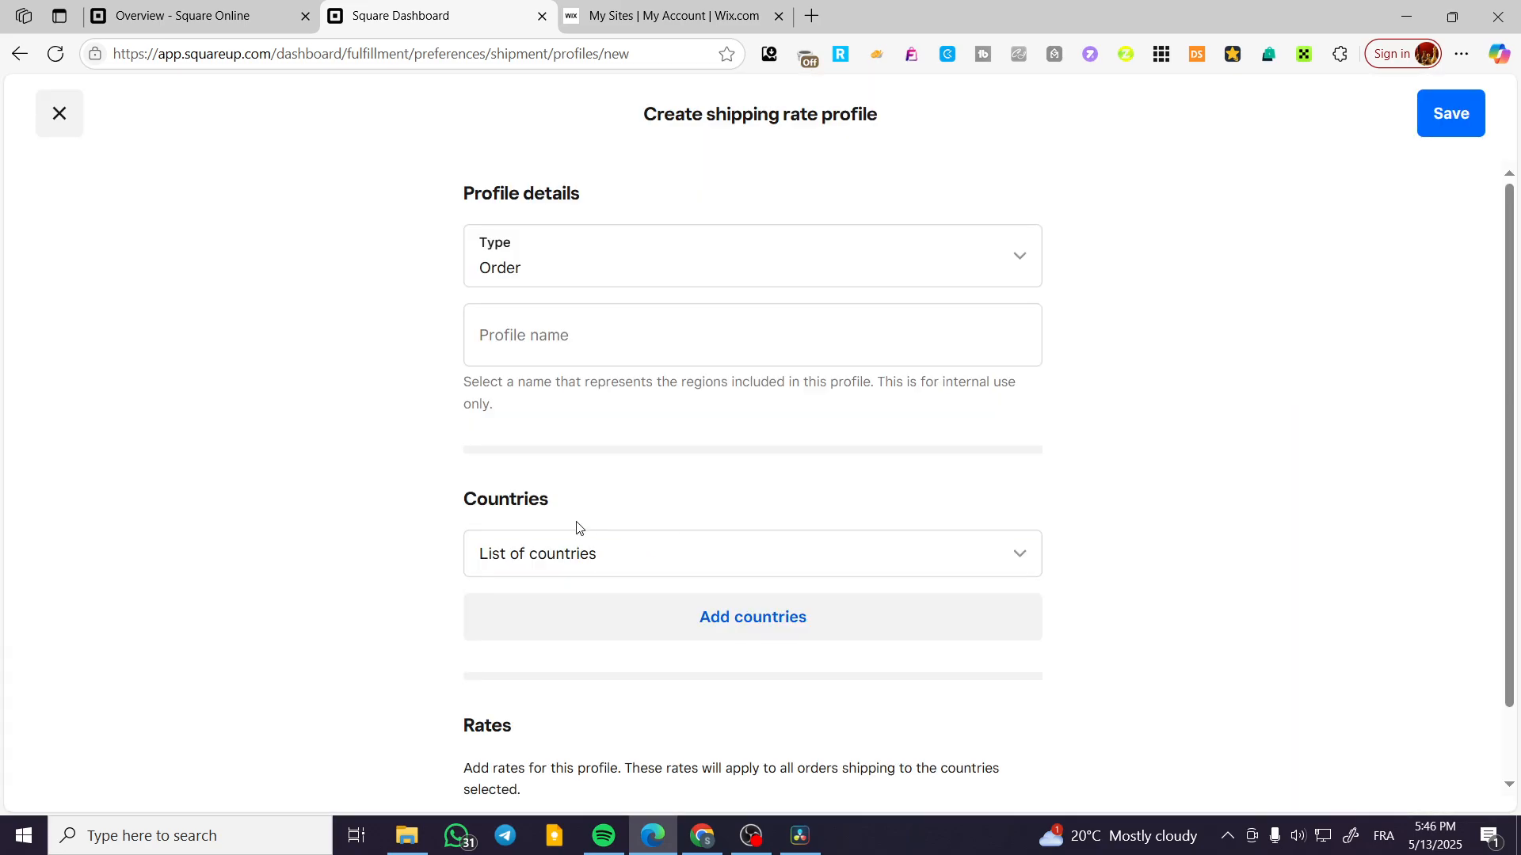
pyautogui.click(611, 274)
pyautogui.click(613, 272)
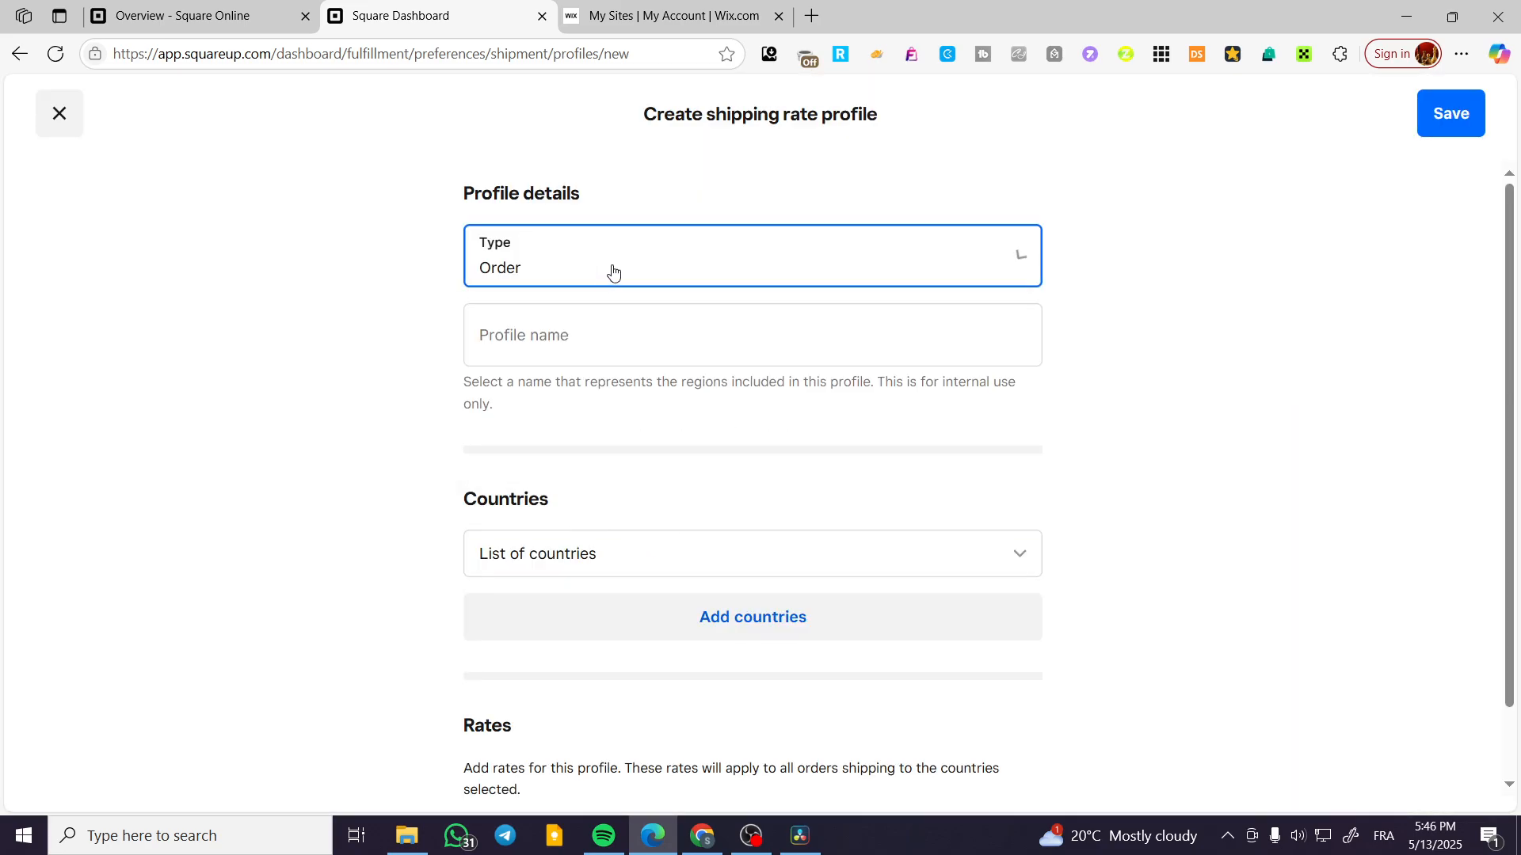
pyautogui.click(607, 272)
pyautogui.click(605, 377)
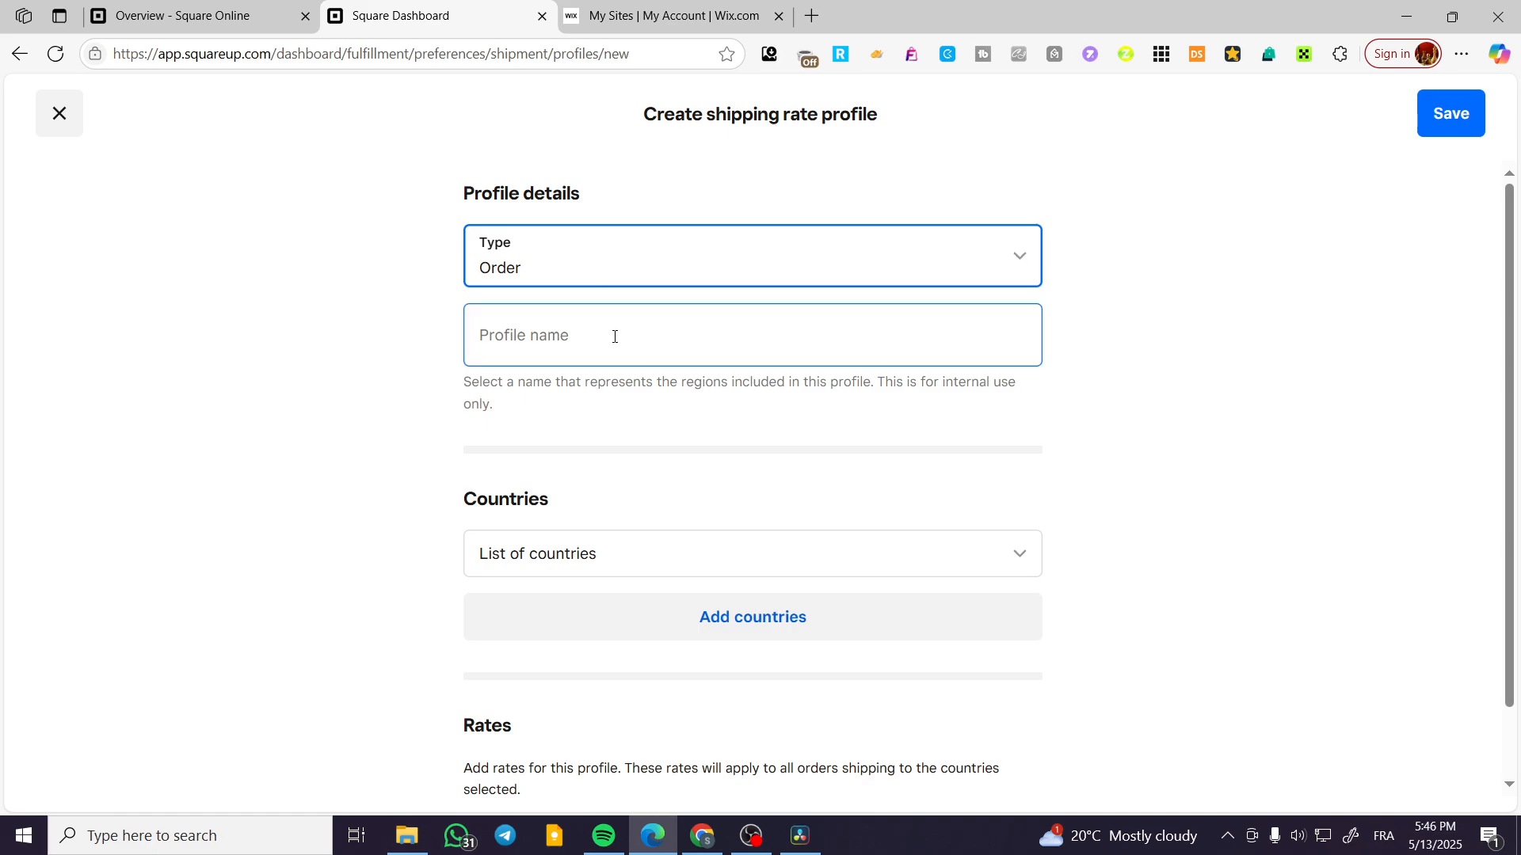
pyautogui.scroll(-1, 616, 344)
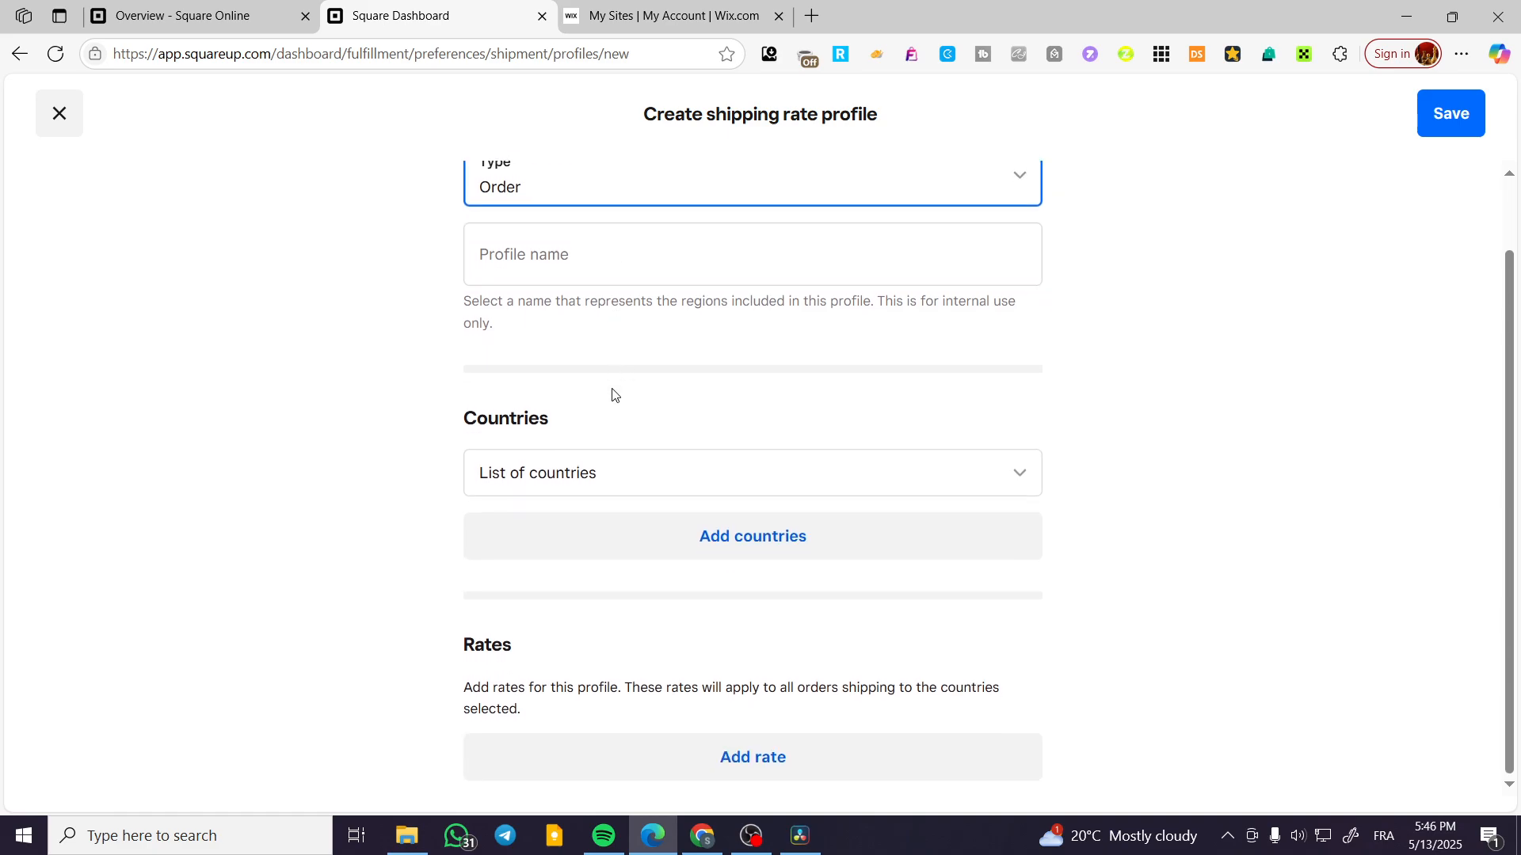
# Keep the new profile's country selection set to List of countries
pyautogui.click(584, 474)
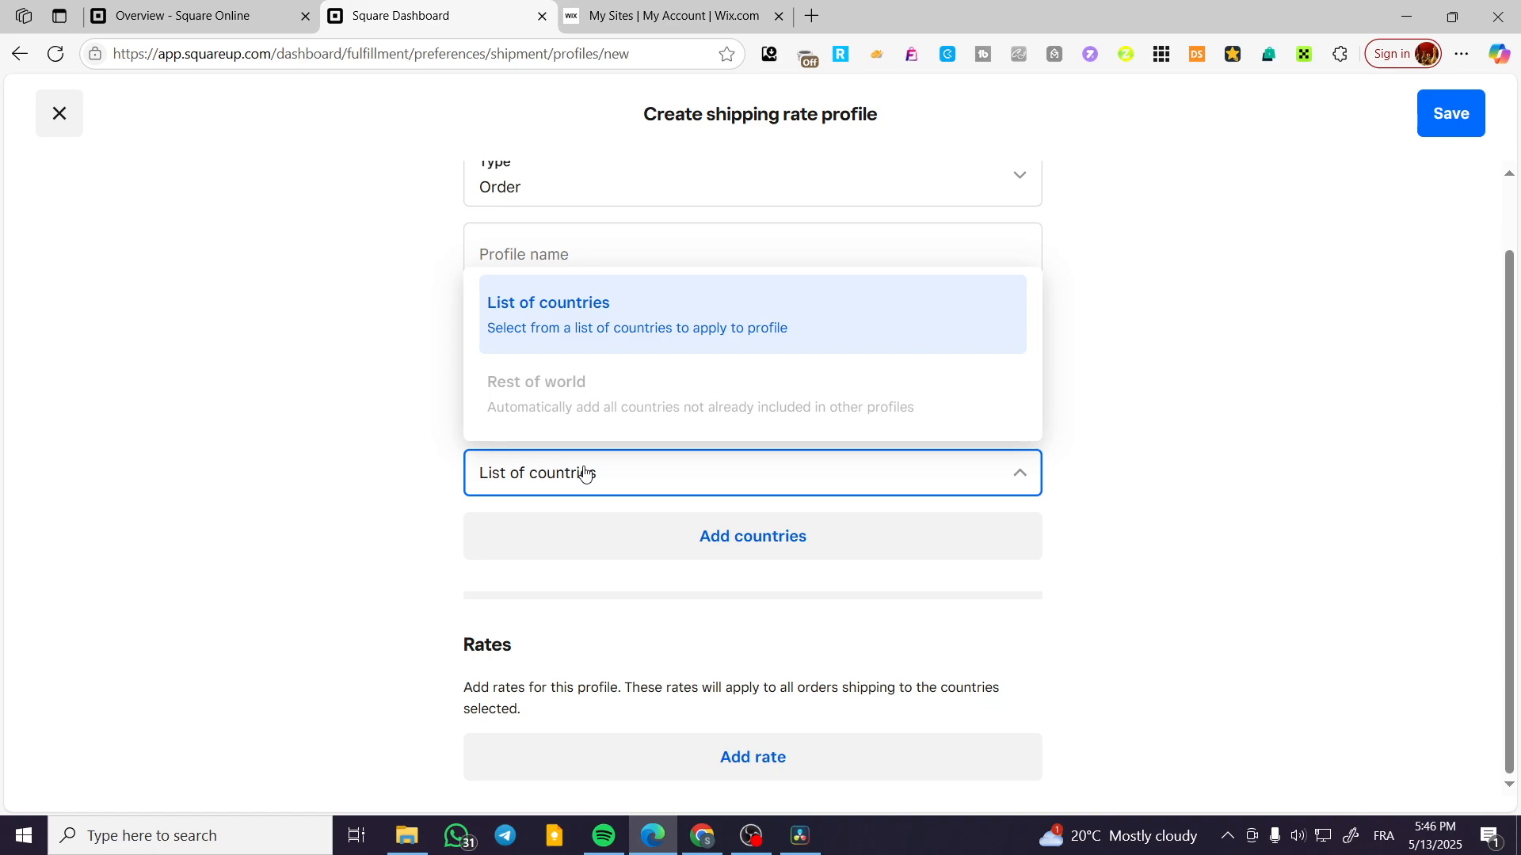
pyautogui.click(360, 409)
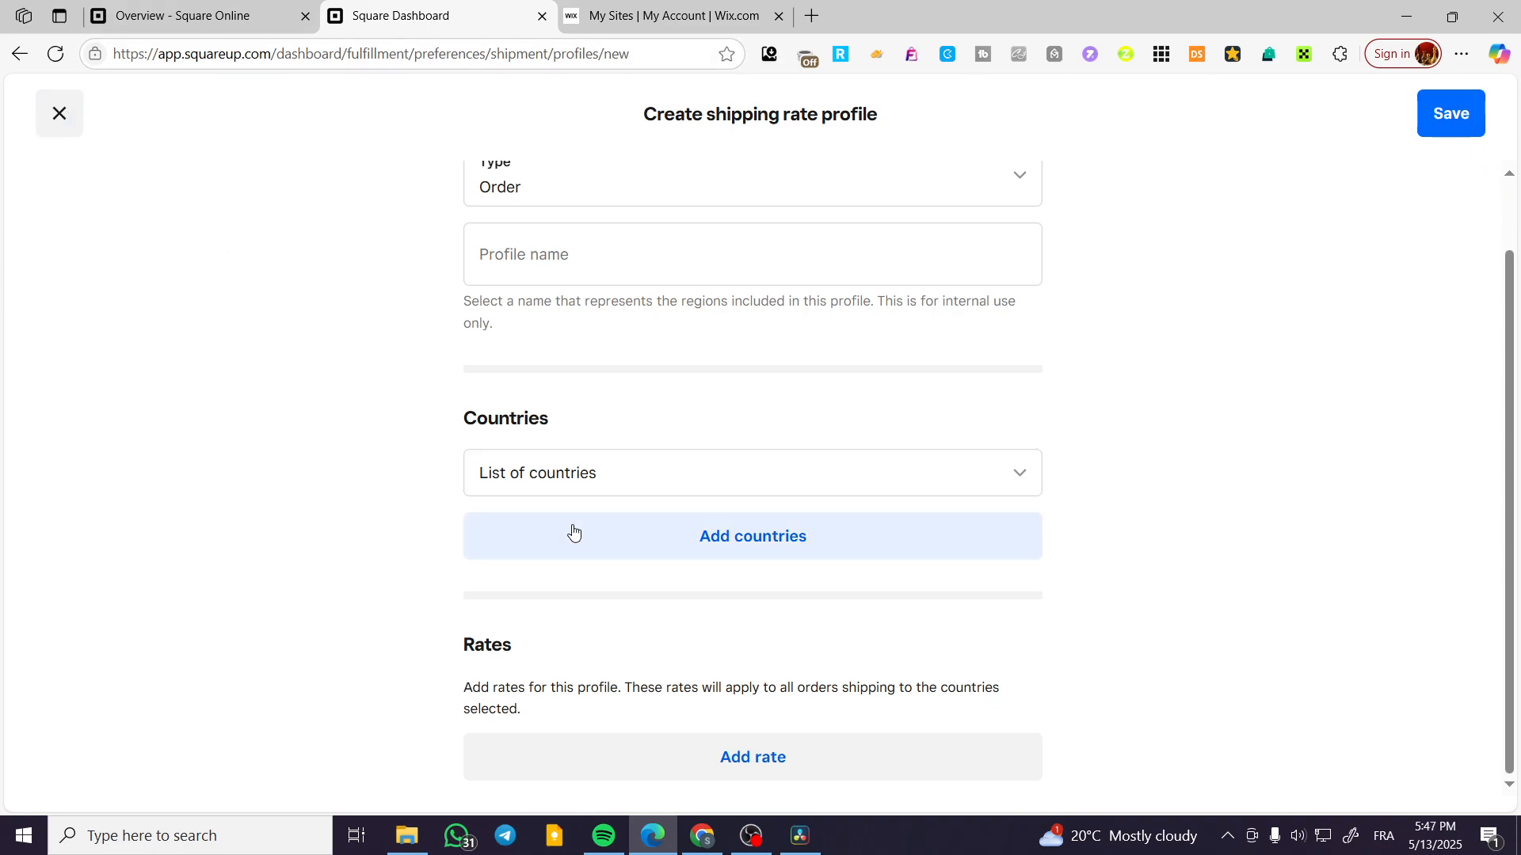
pyautogui.click(611, 478)
pyautogui.click(706, 326)
# Search the country list for "fra" and add France to the shipping rate profile
pyautogui.click(721, 557)
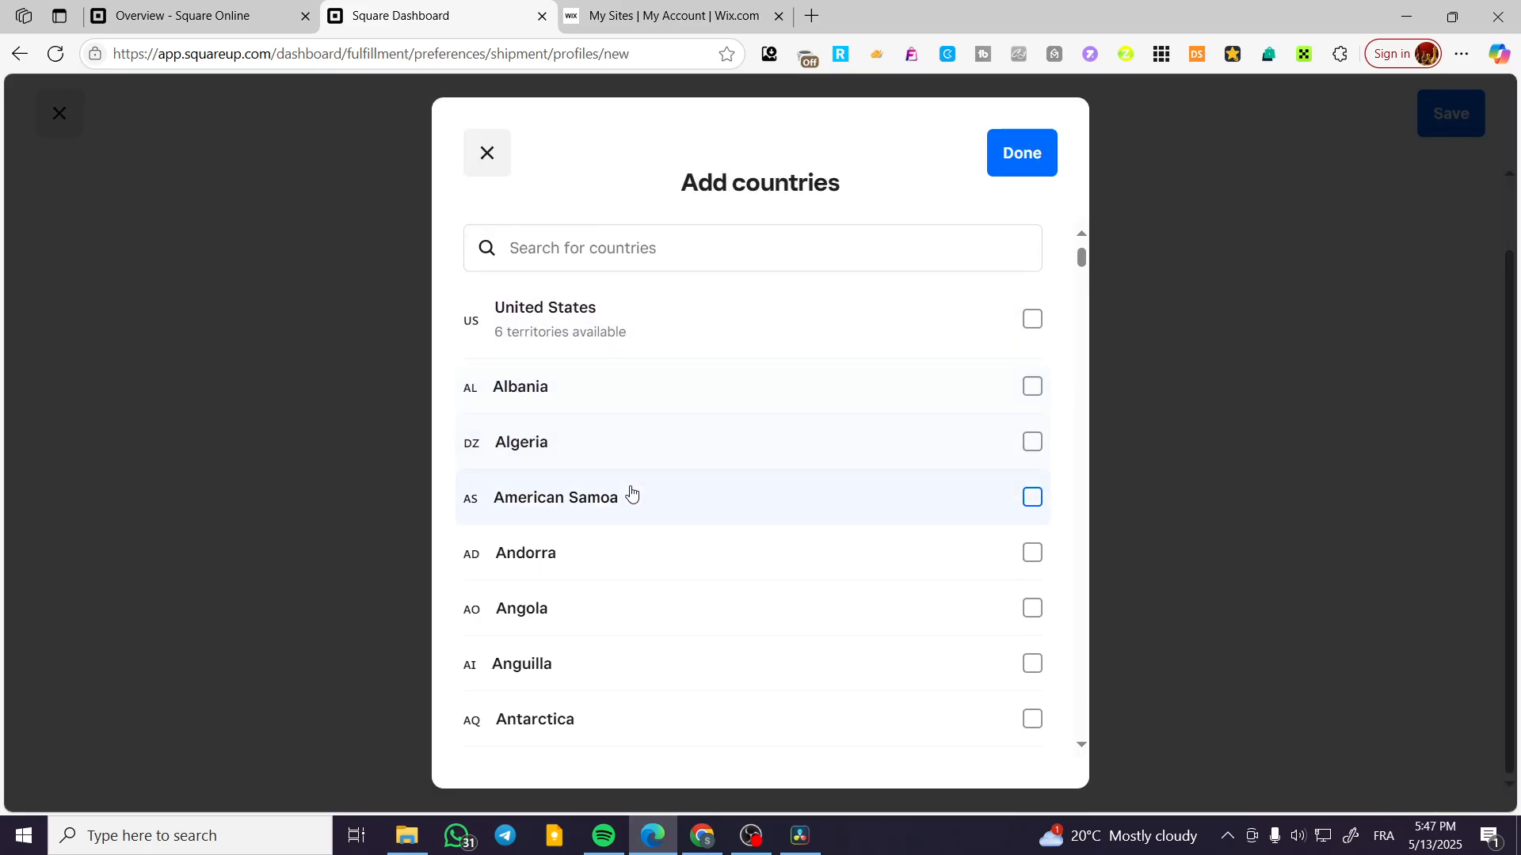
pyautogui.scroll(-5, 631, 493)
pyautogui.scroll(8, 526, 492)
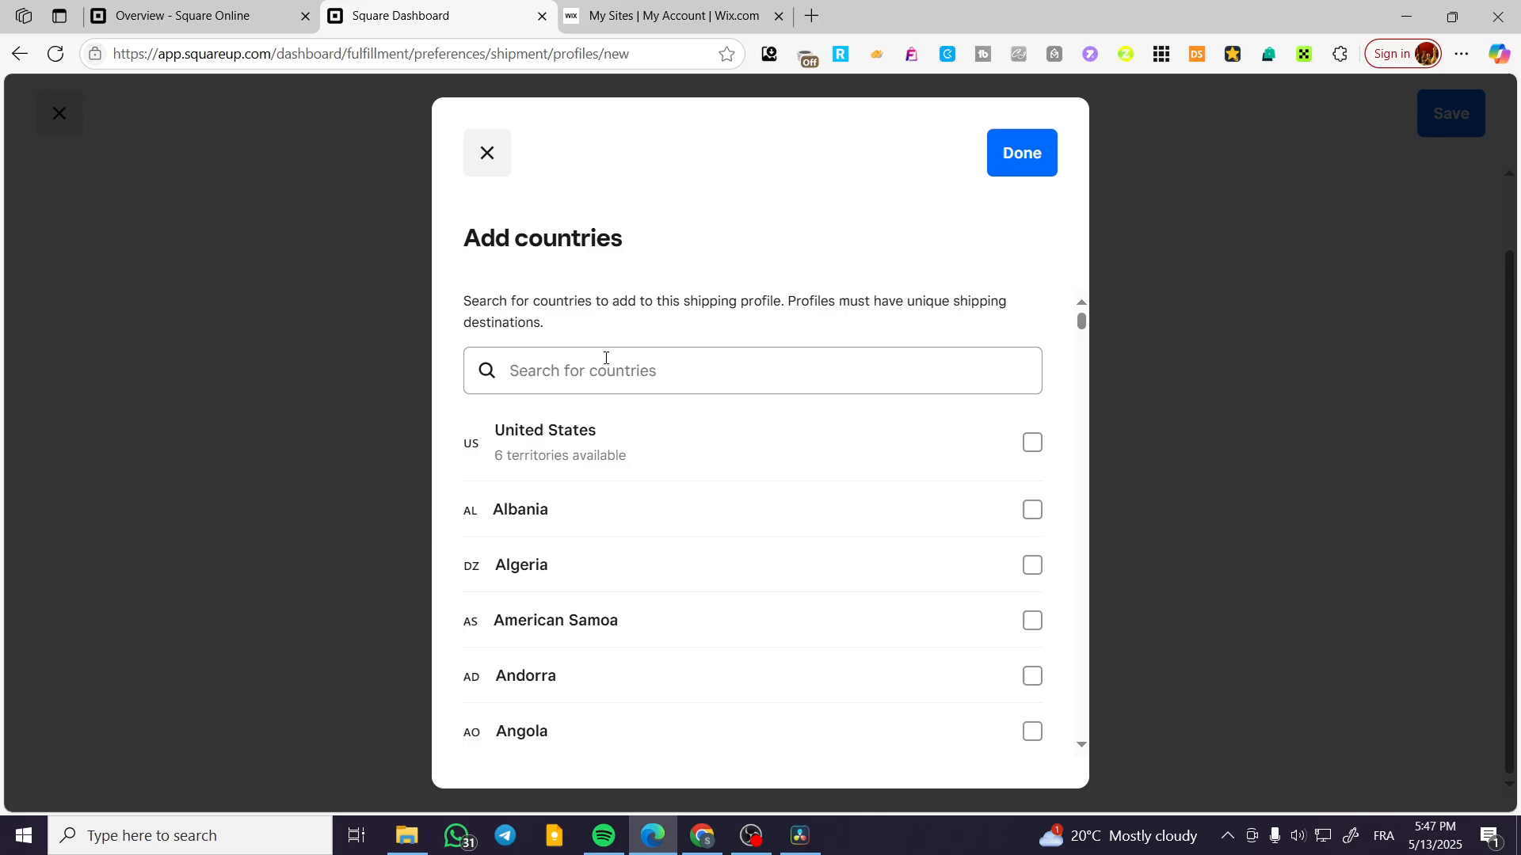
pyautogui.click(606, 358)
pyautogui.write('fra')
pyautogui.click(749, 442)
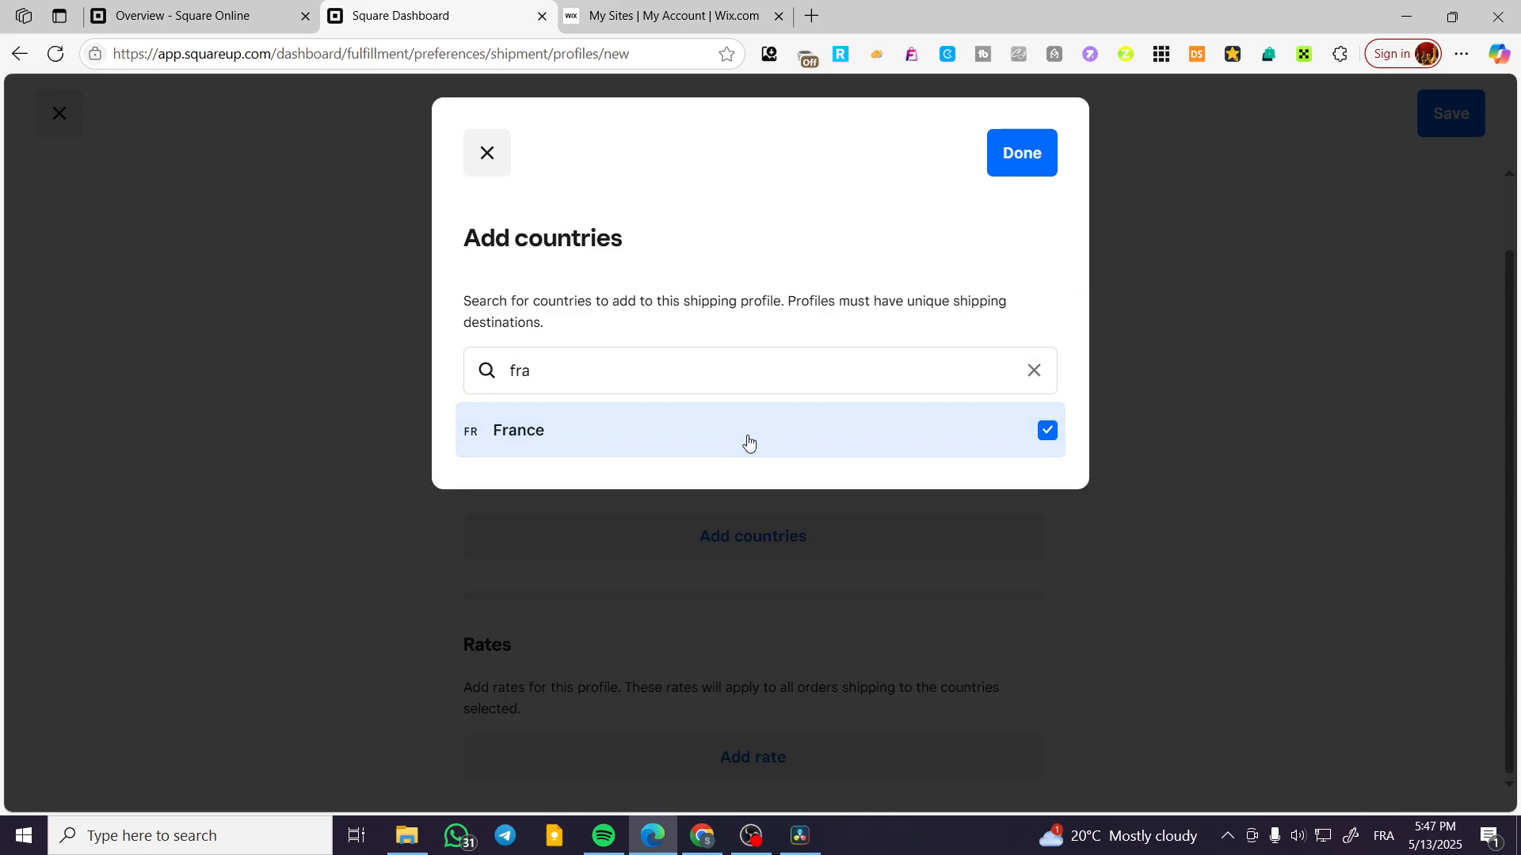
pyautogui.click(1022, 150)
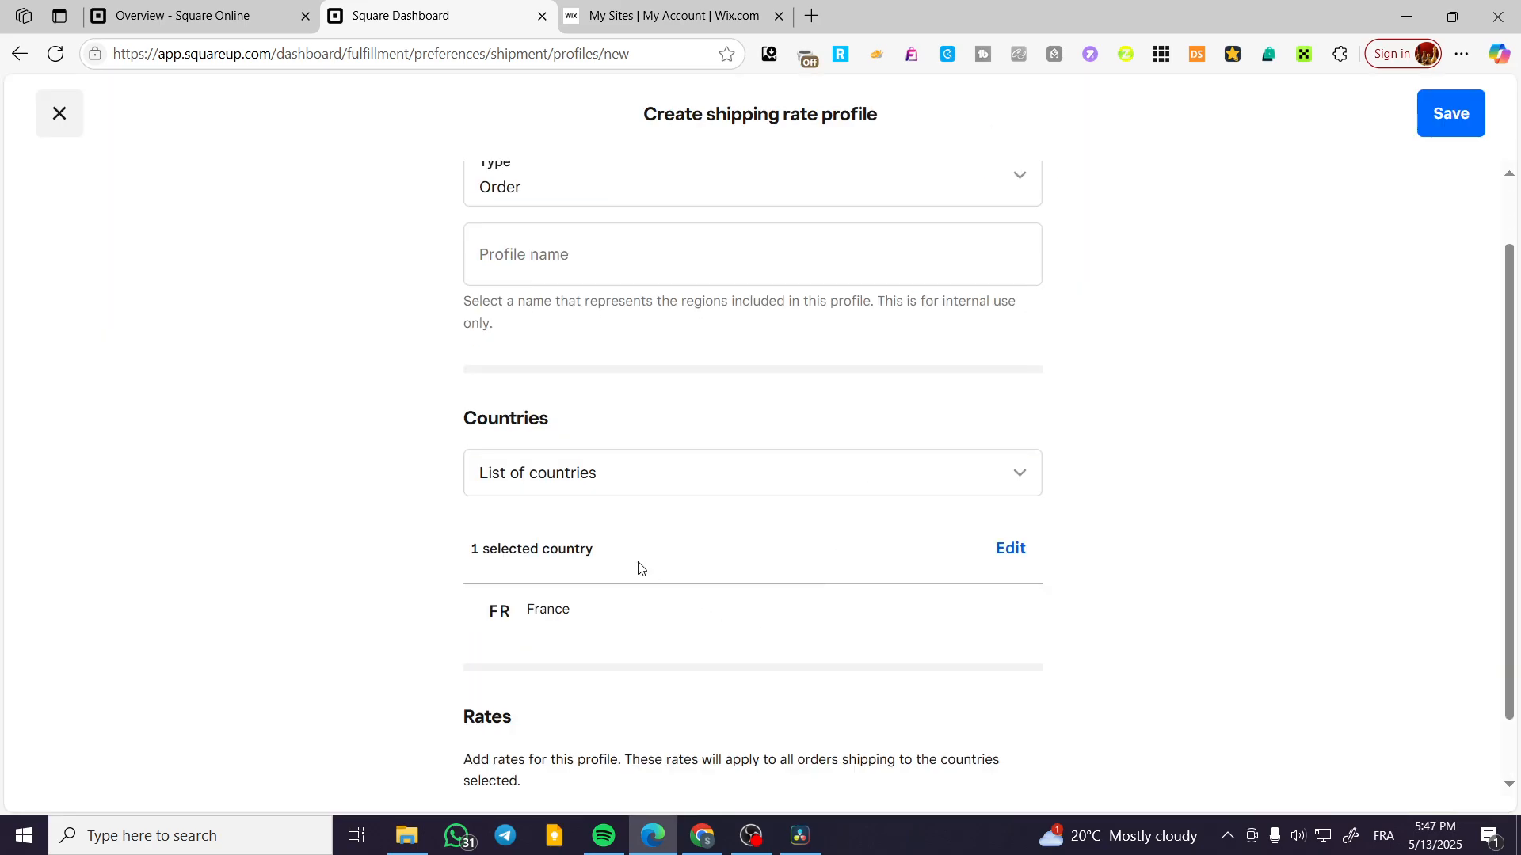
# Name the shipping rate profile Local Delivery
pyautogui.scroll(1, 736, 534)
pyautogui.click(550, 337)
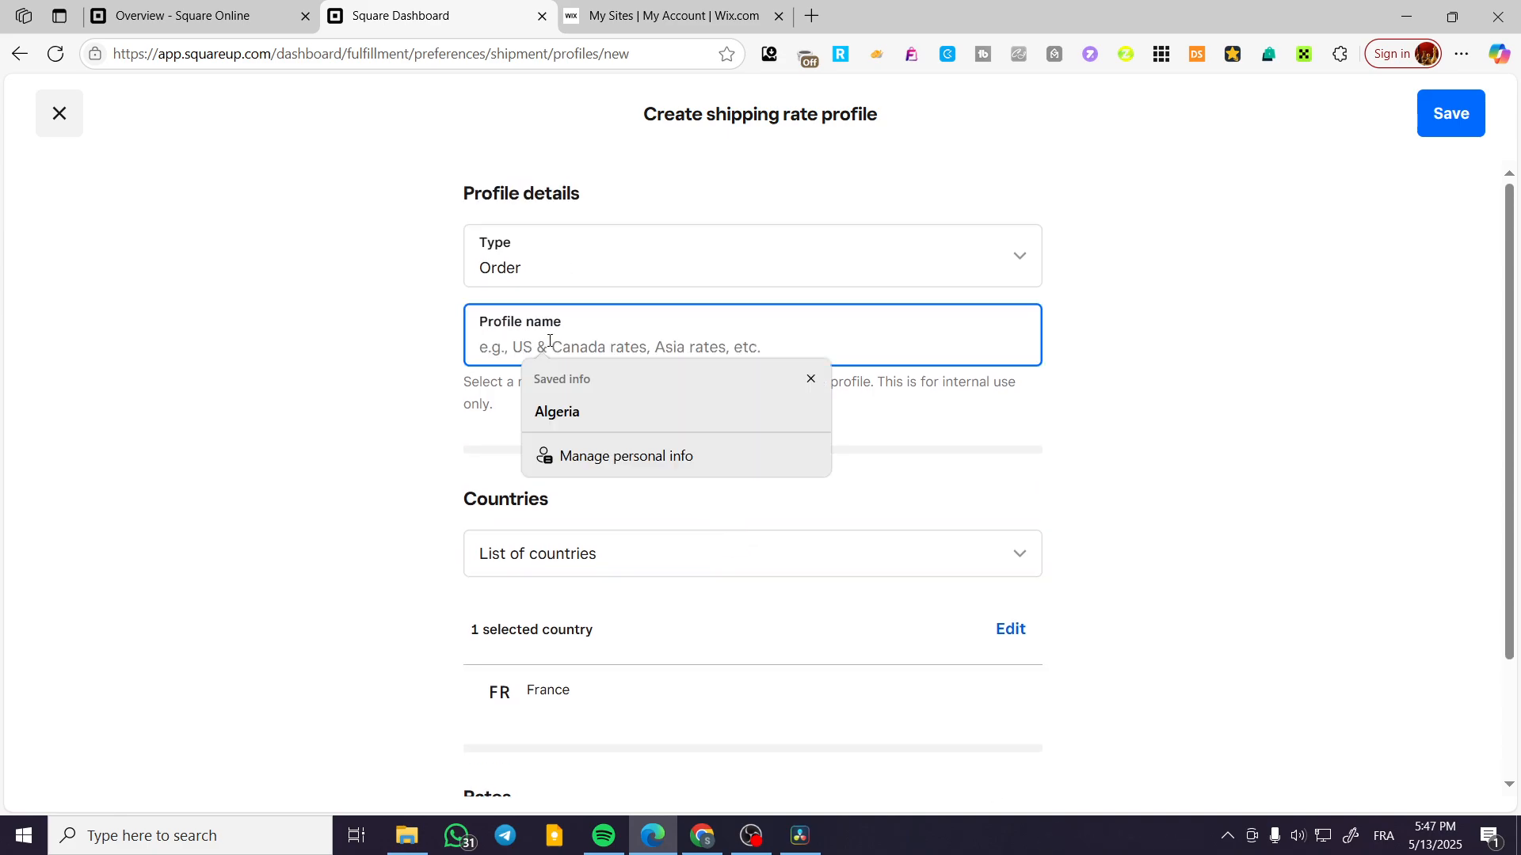
pyautogui.write('Local Delivery')
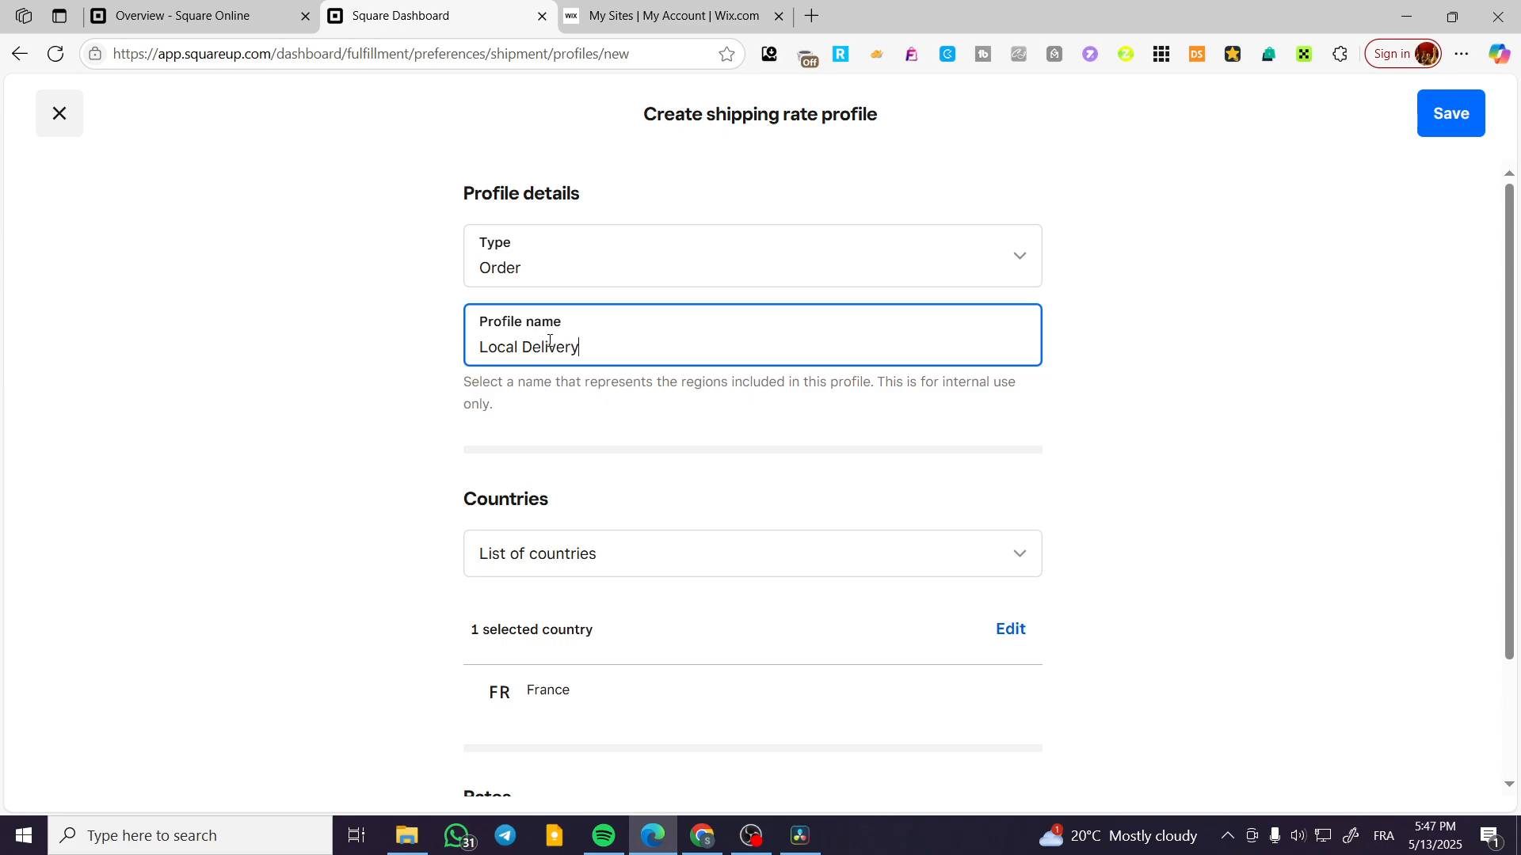
# Start a new rate for the profile, name it Local and set its type to Flat rate
pyautogui.scroll(-2, 681, 486)
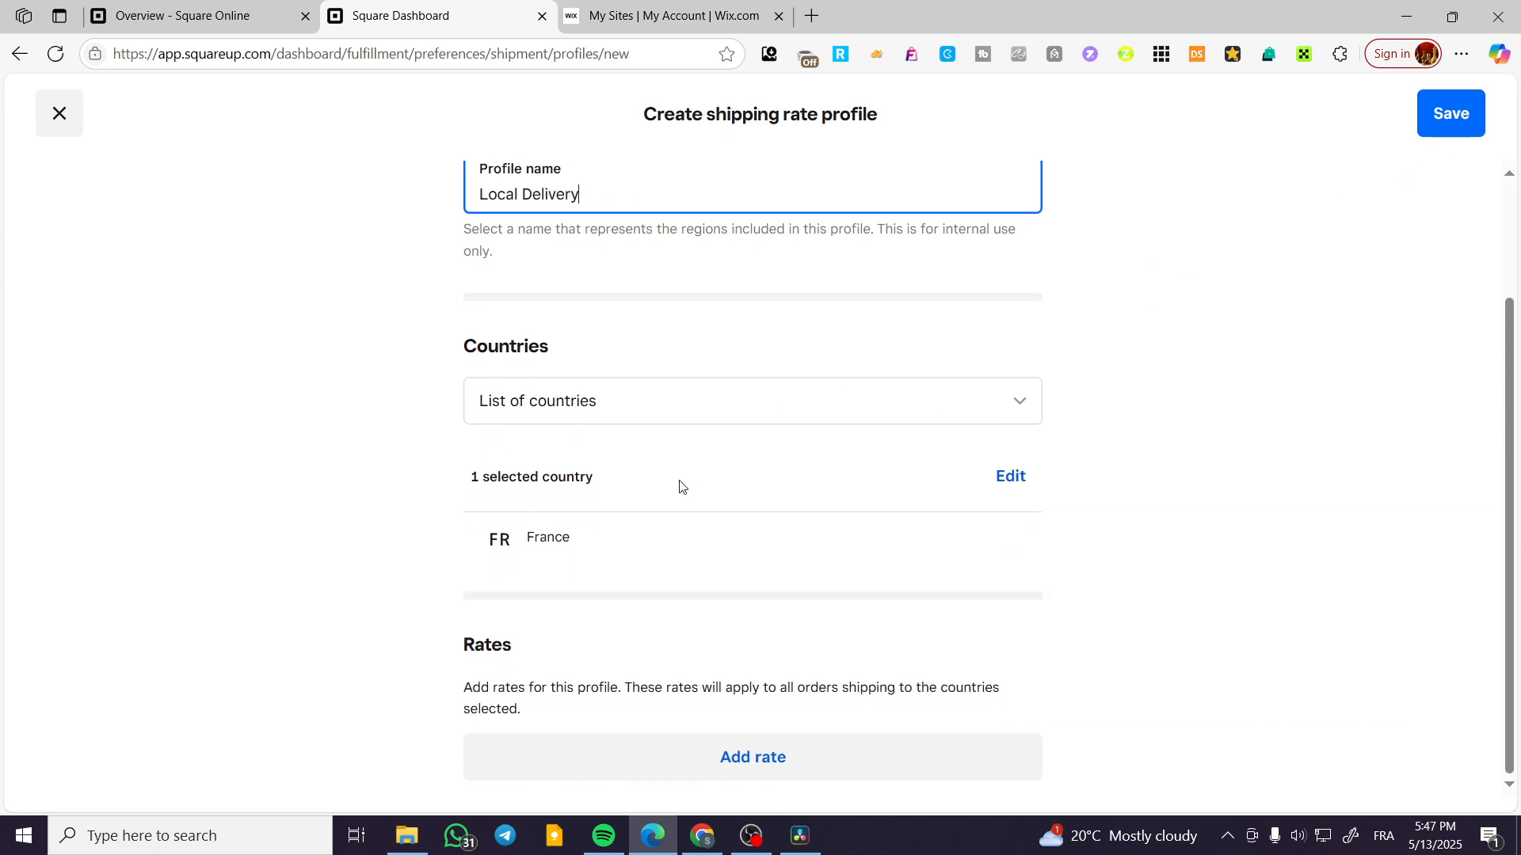
pyautogui.click(757, 756)
pyautogui.click(545, 365)
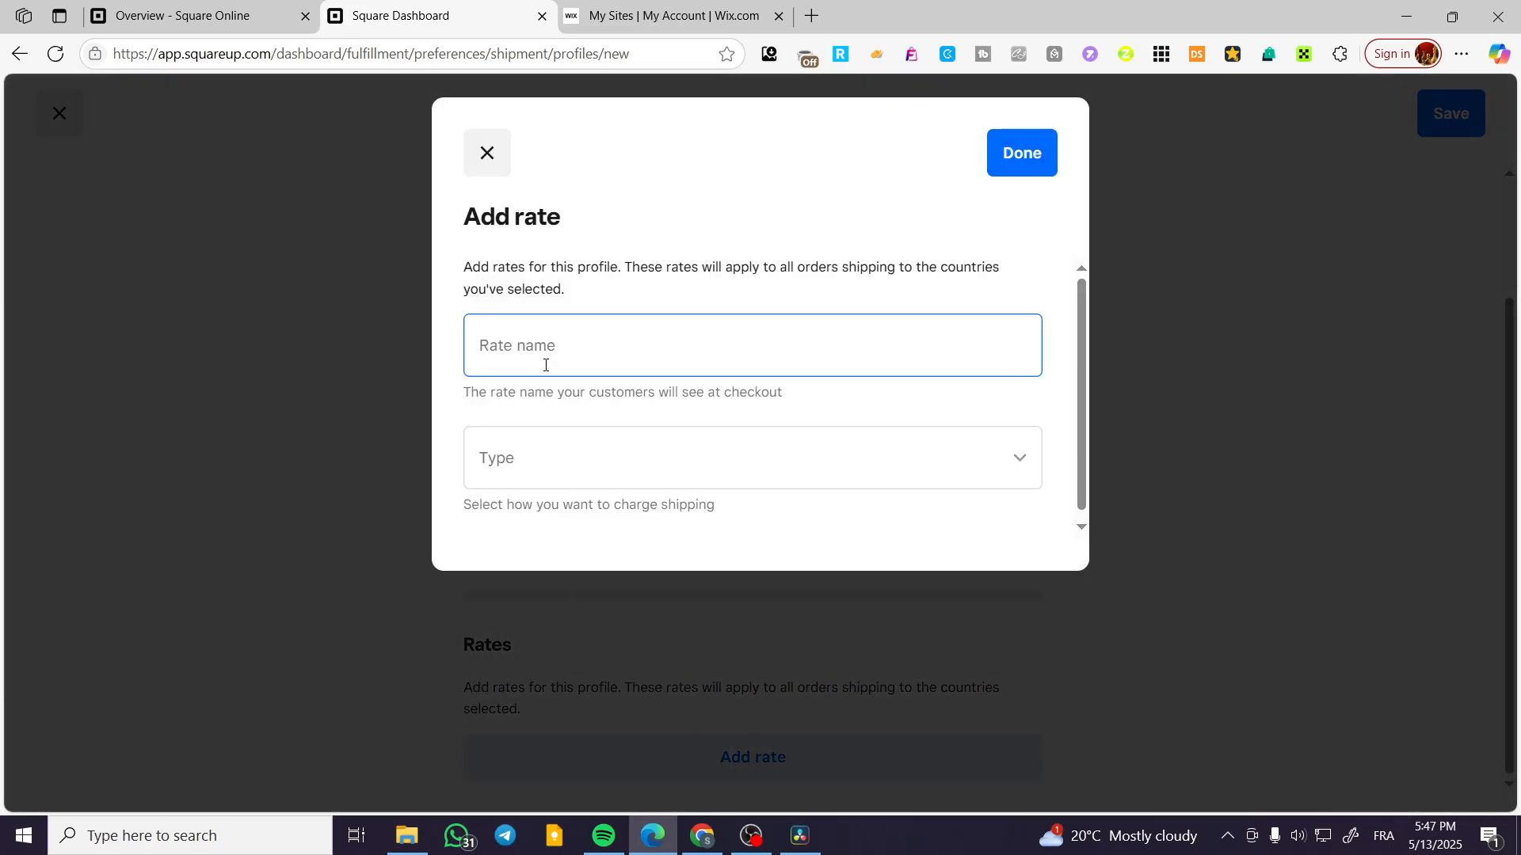
pyautogui.write('Local')
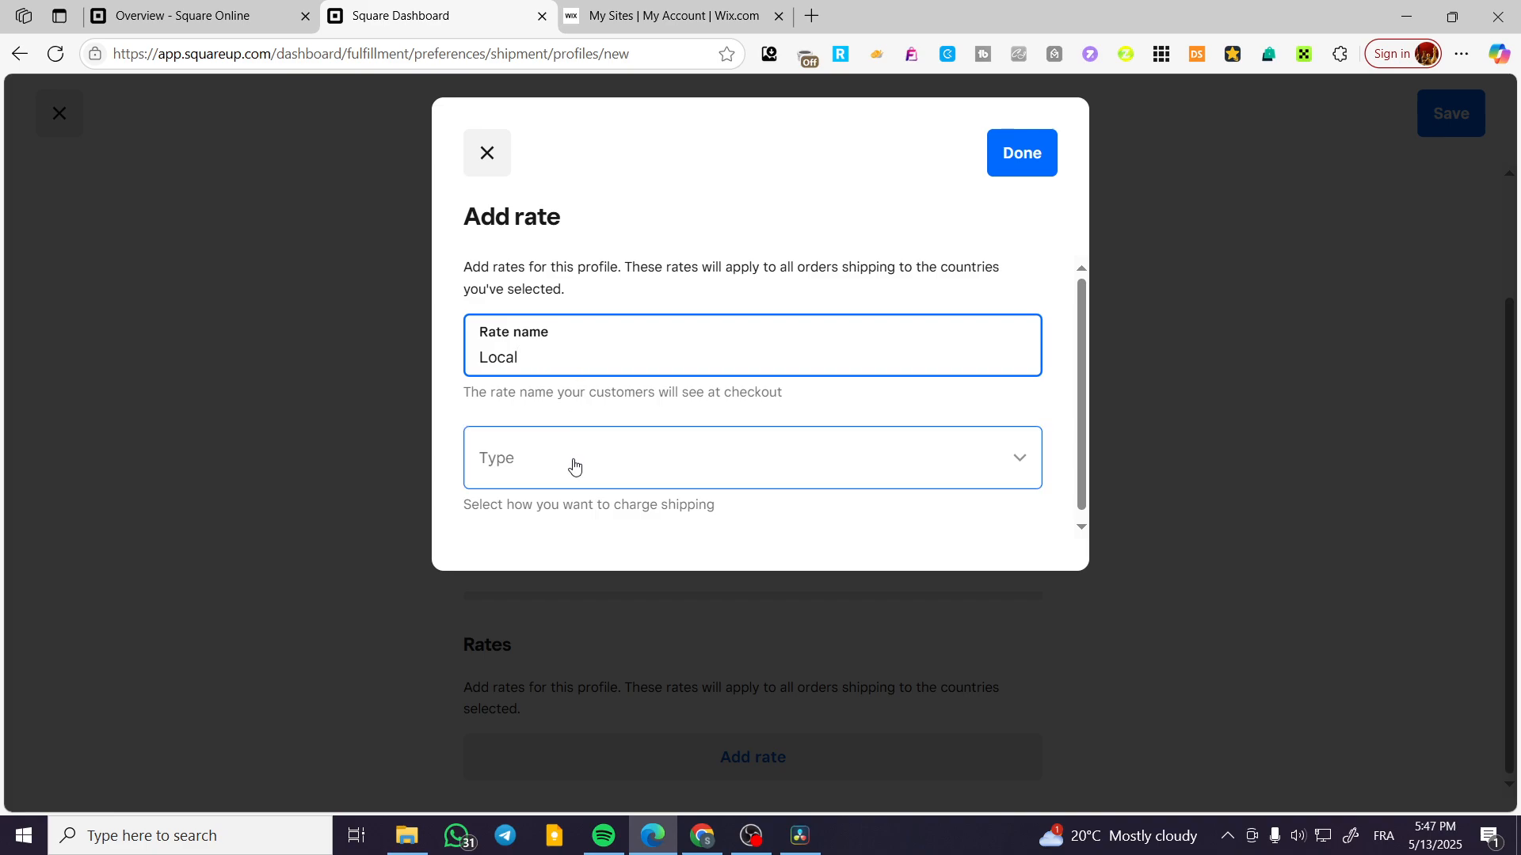
pyautogui.click(639, 465)
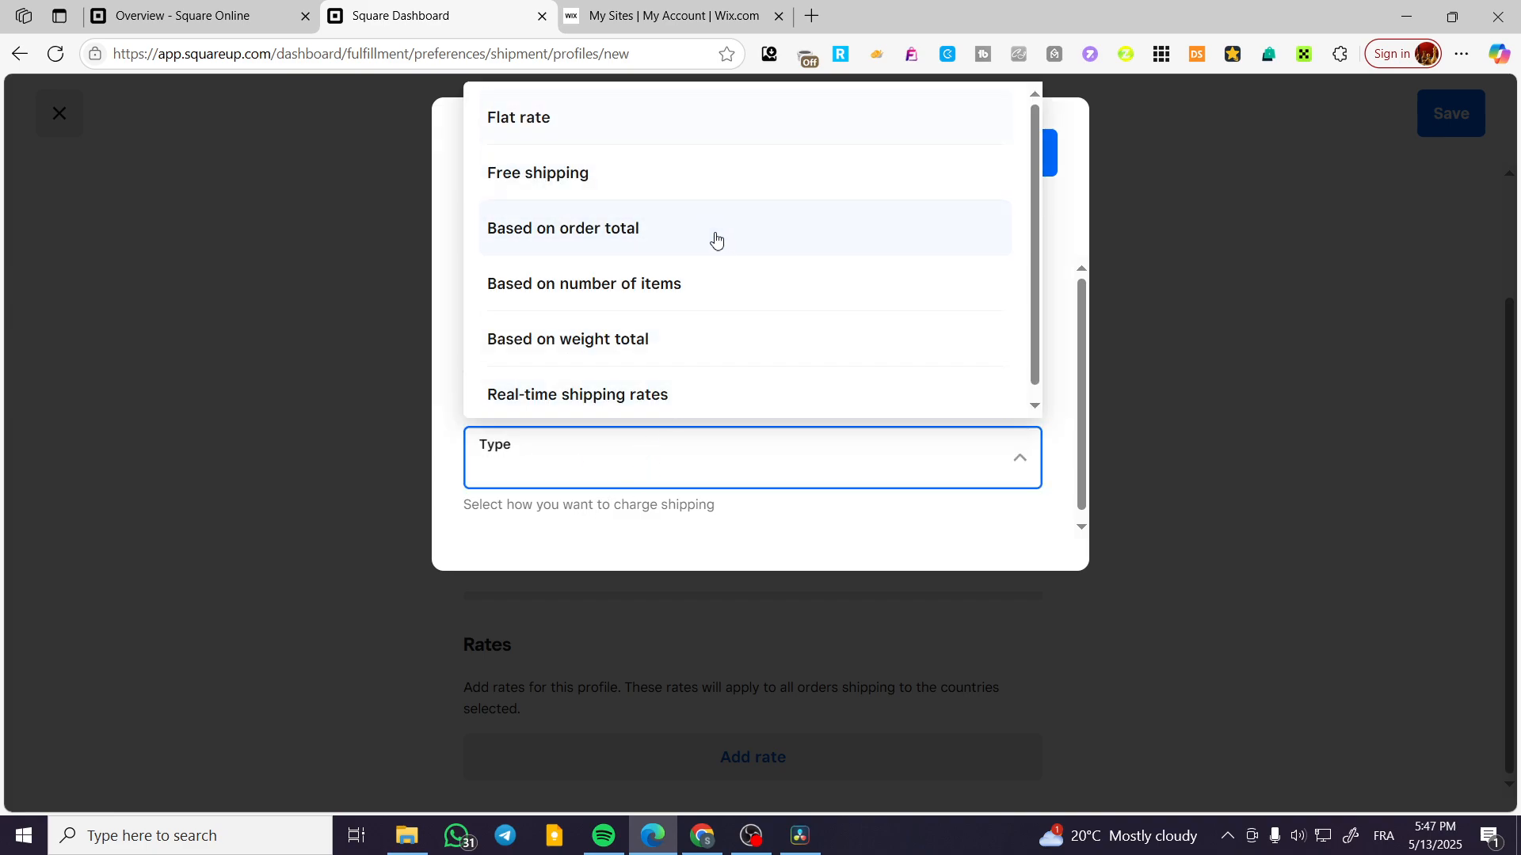
pyautogui.click(752, 114)
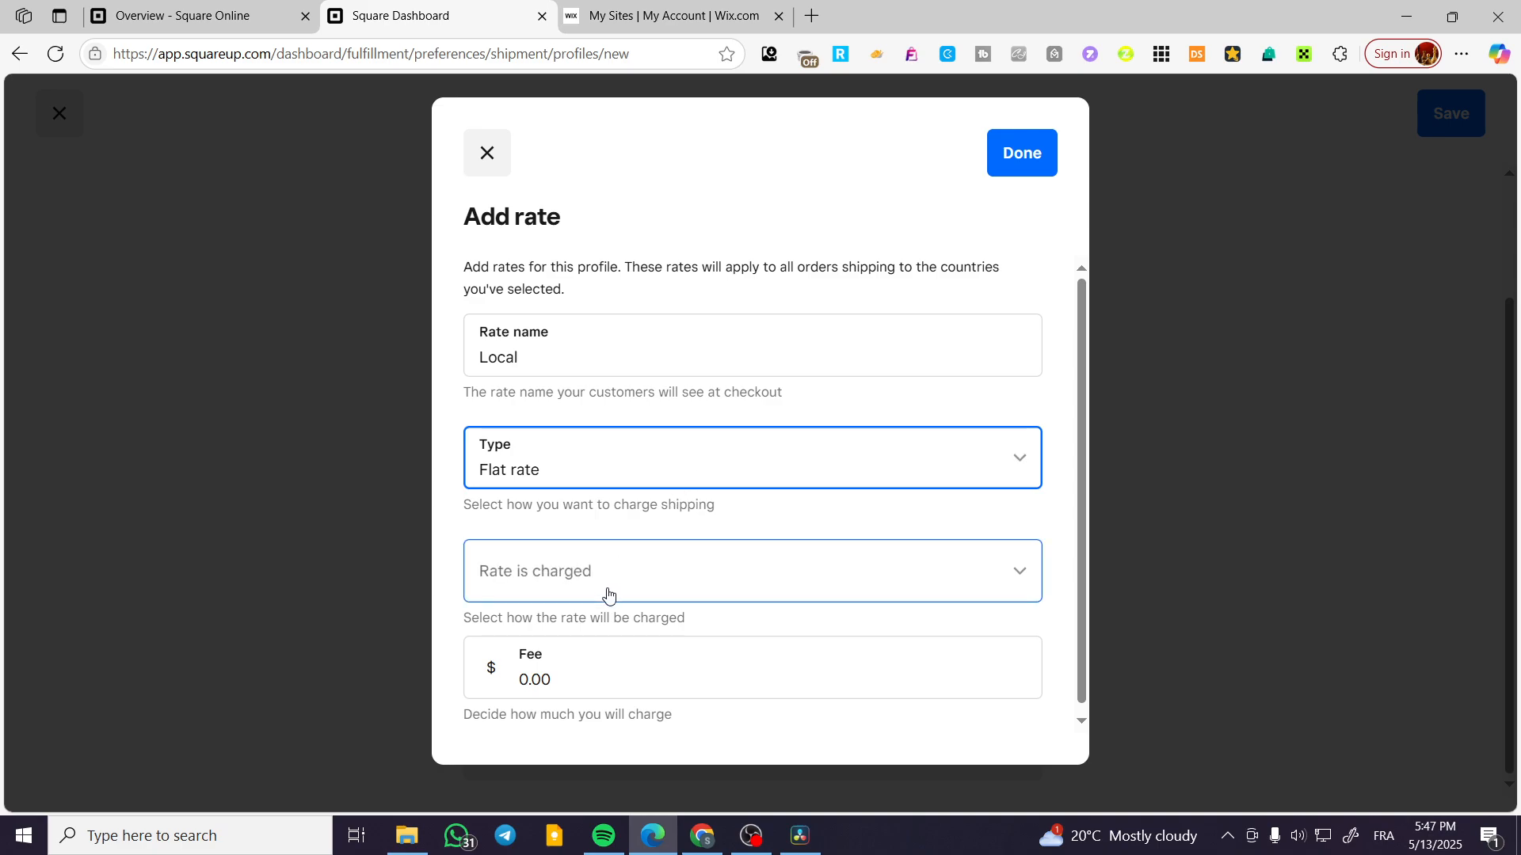
# Set the Local rate's fee to $15.00 and try to finish the rate
pyautogui.click(605, 673)
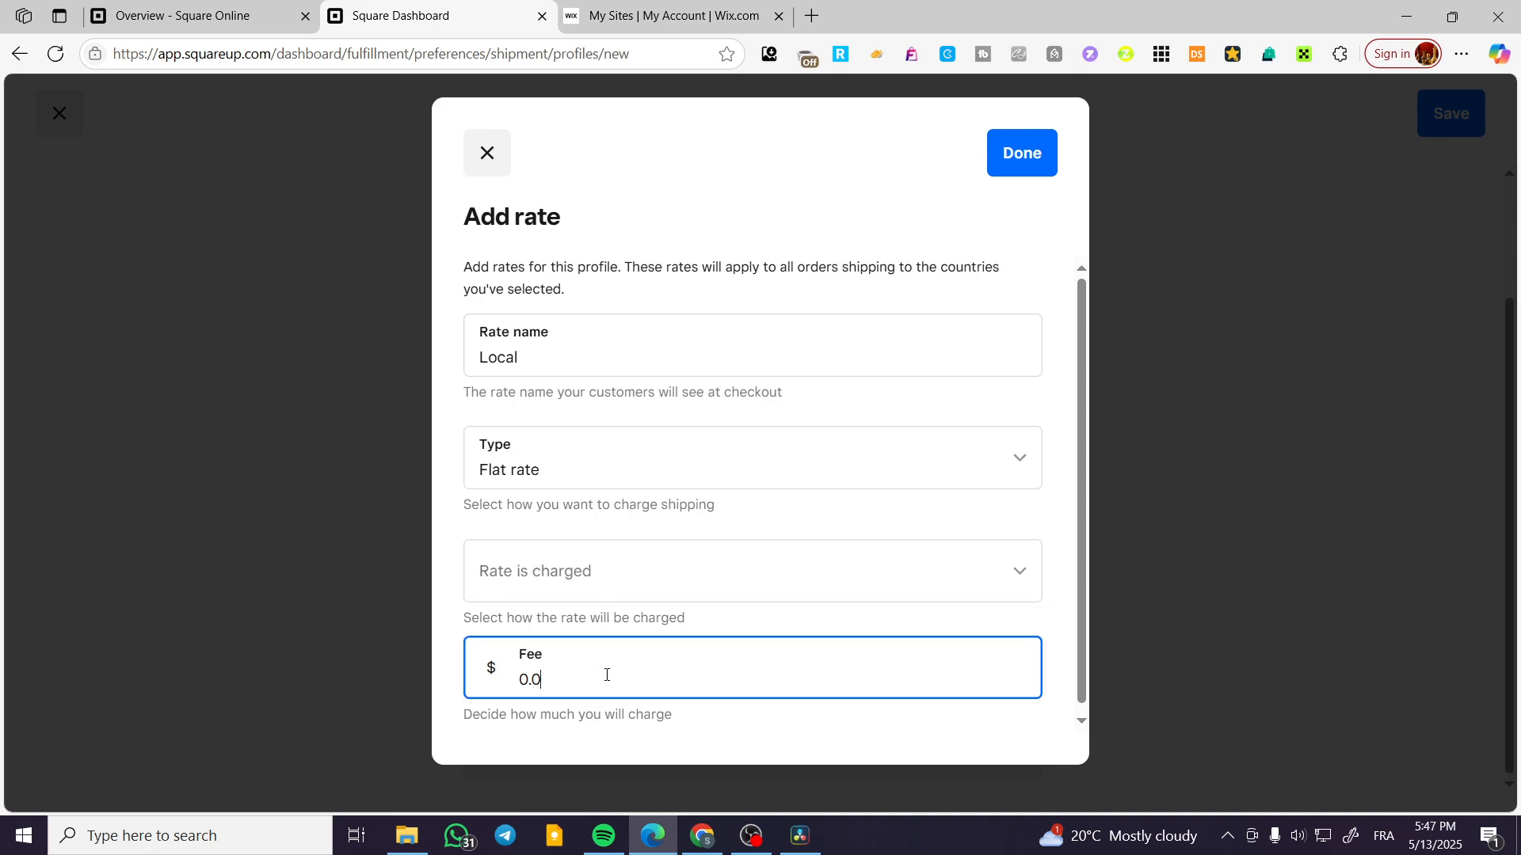
pyautogui.press('BackSpace')
pyautogui.press('BackSpace')
pyautogui.write('15.00')
pyautogui.click(663, 730)
pyautogui.click(1018, 157)
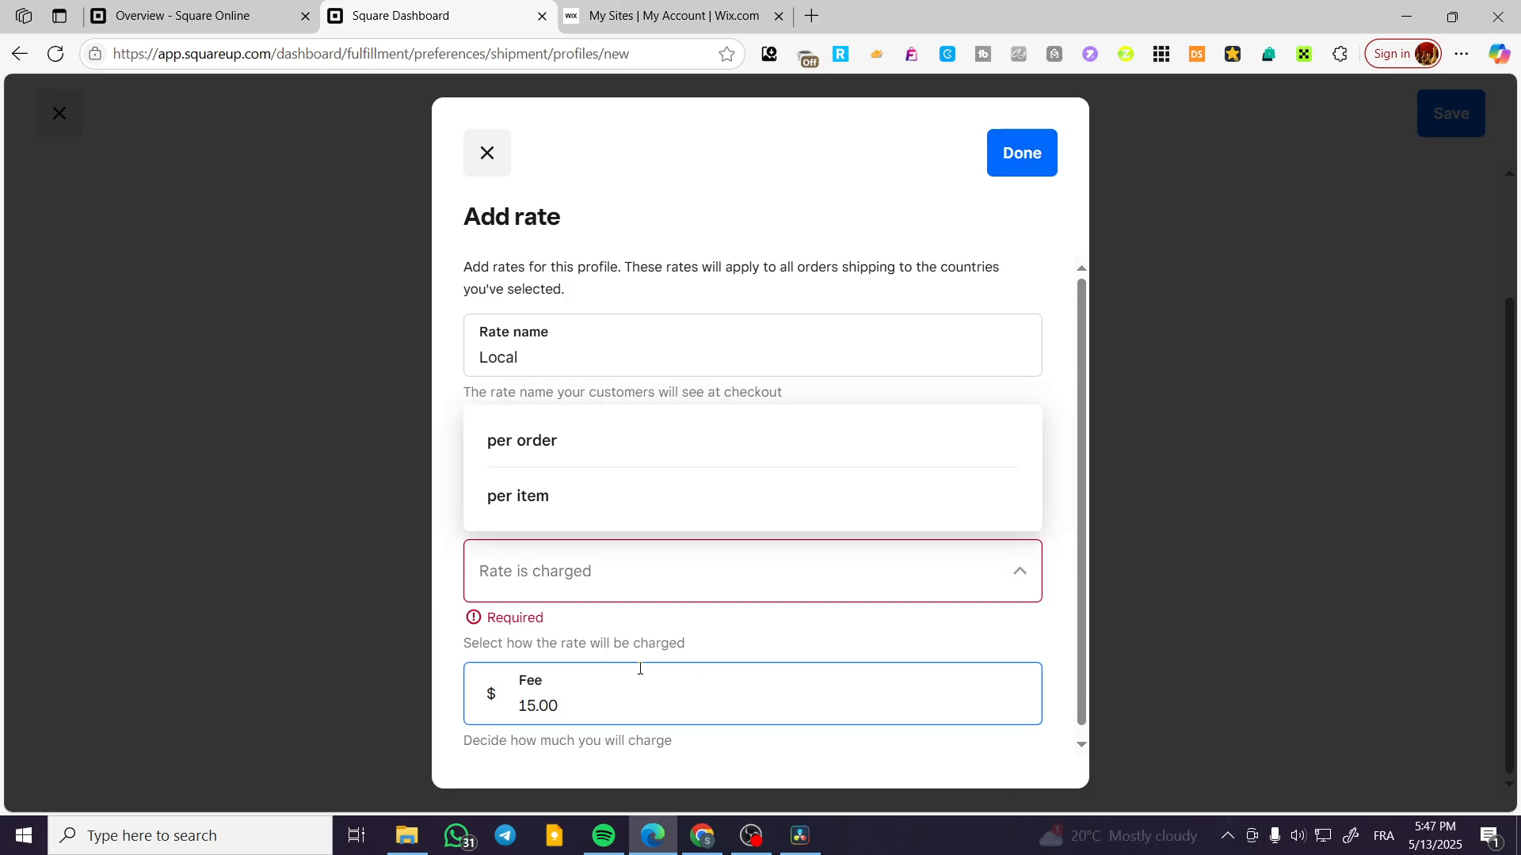
# Charge the Local rate per order, add it to the profile and save the profile
pyautogui.click(603, 441)
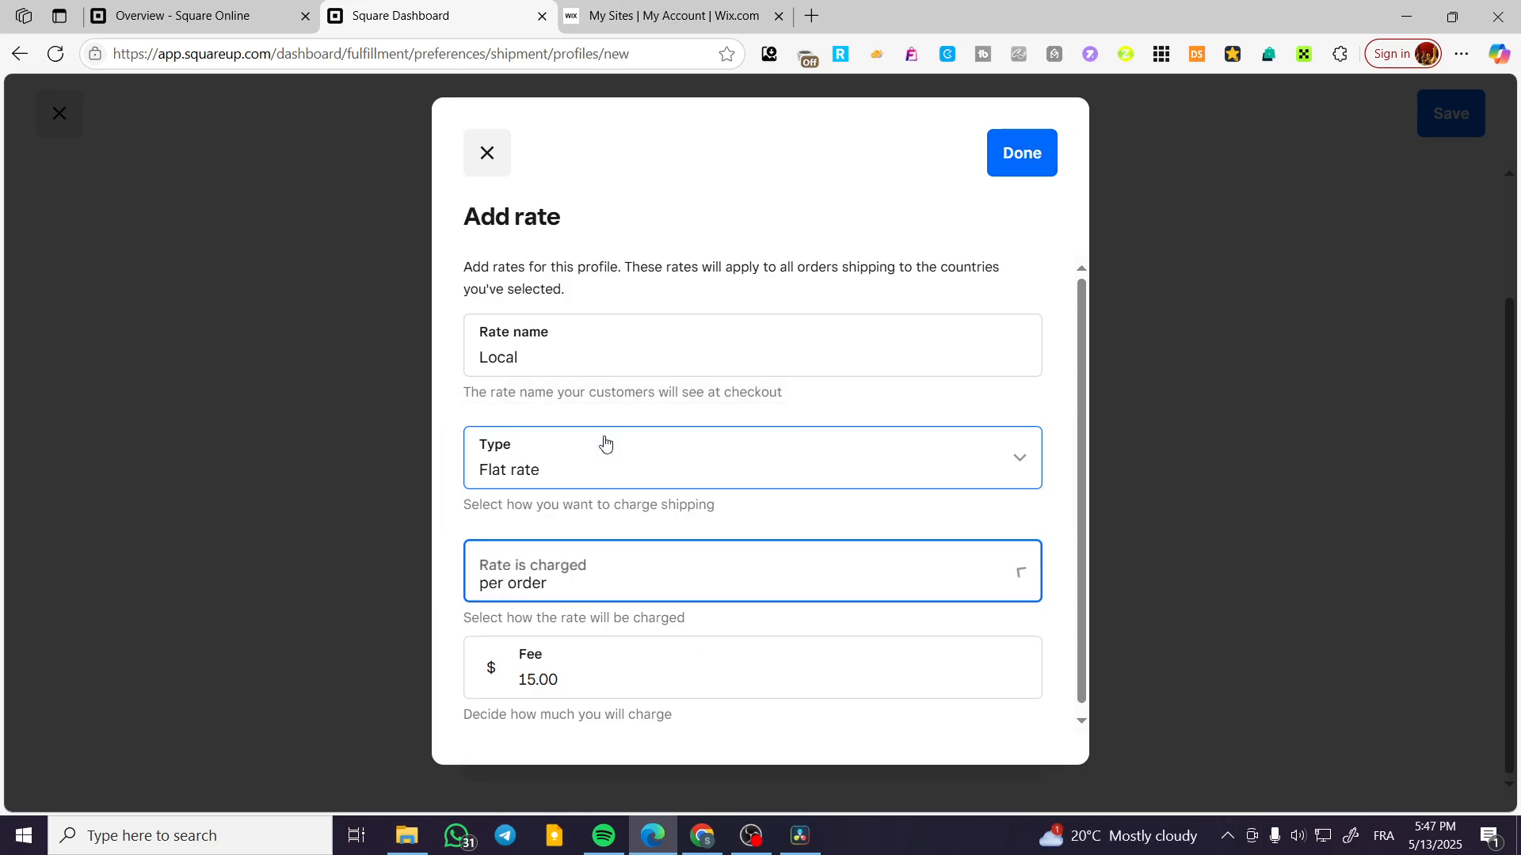
pyautogui.click(1020, 154)
pyautogui.click(1451, 113)
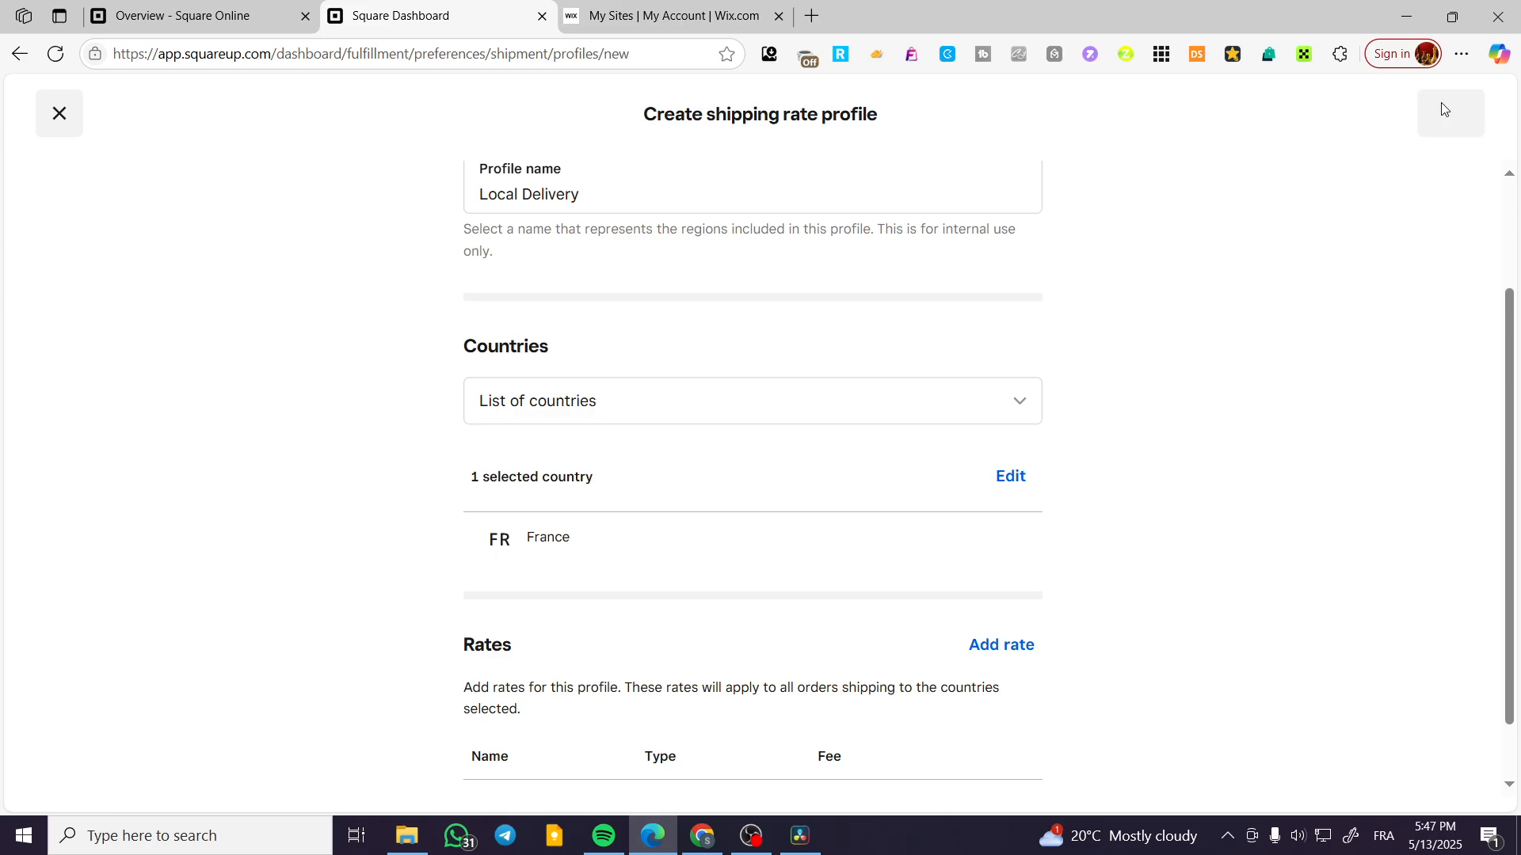
pyautogui.scroll(-1, 1156, 590)
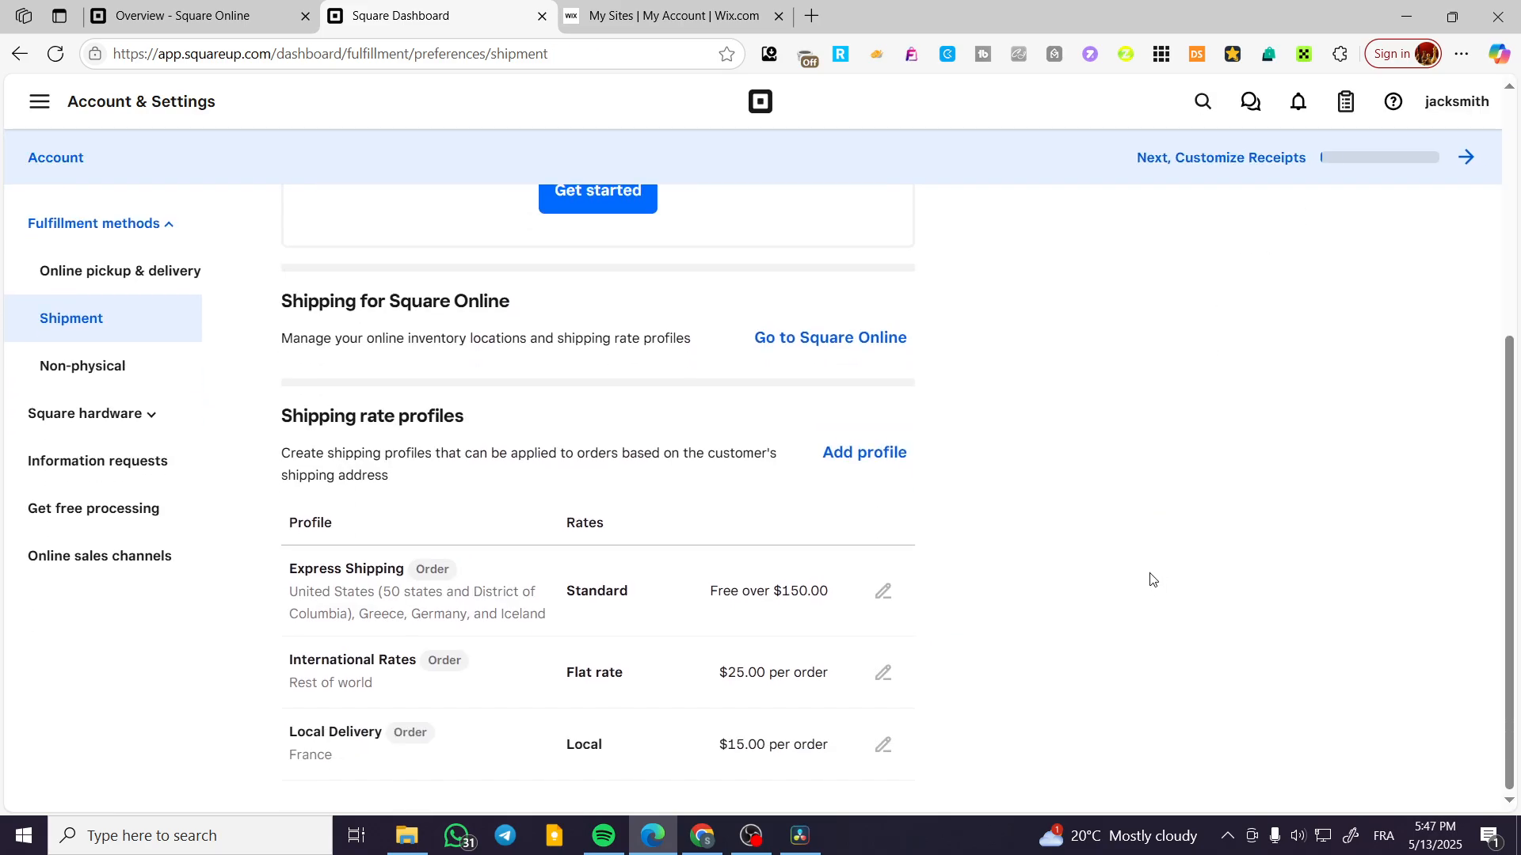